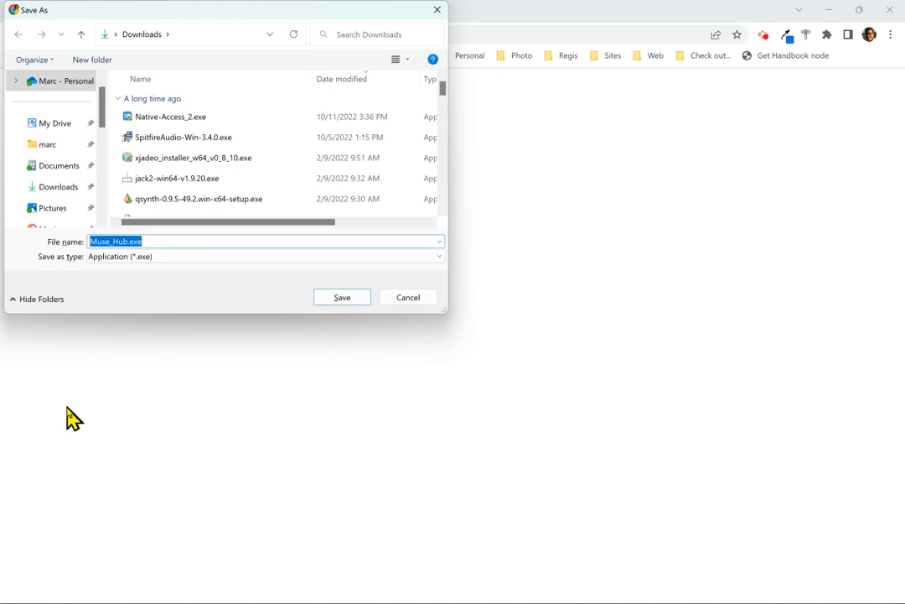
- Save the Muse_Hub.exe installer in the Downloads folder and move to the downloaded file
key("Return")
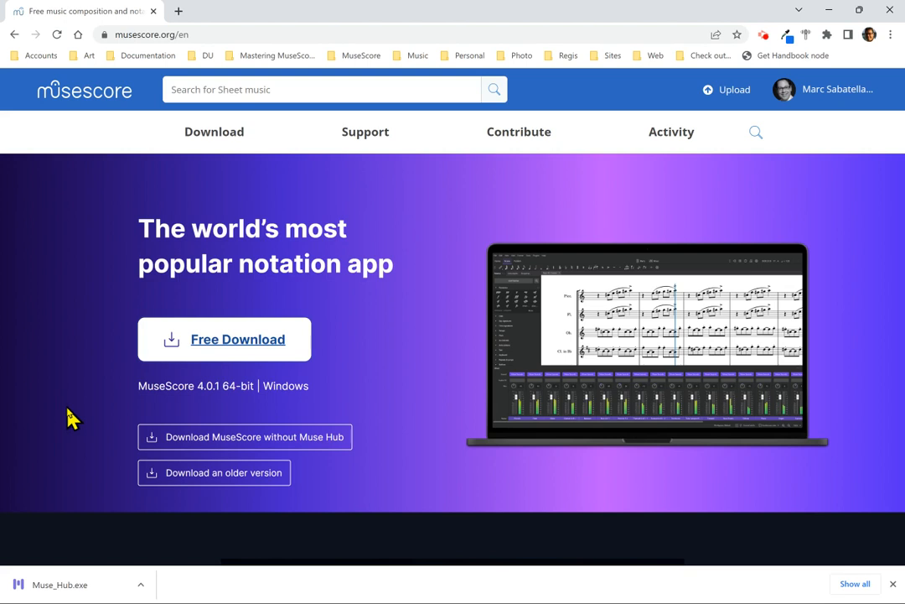
key("shift+F6")
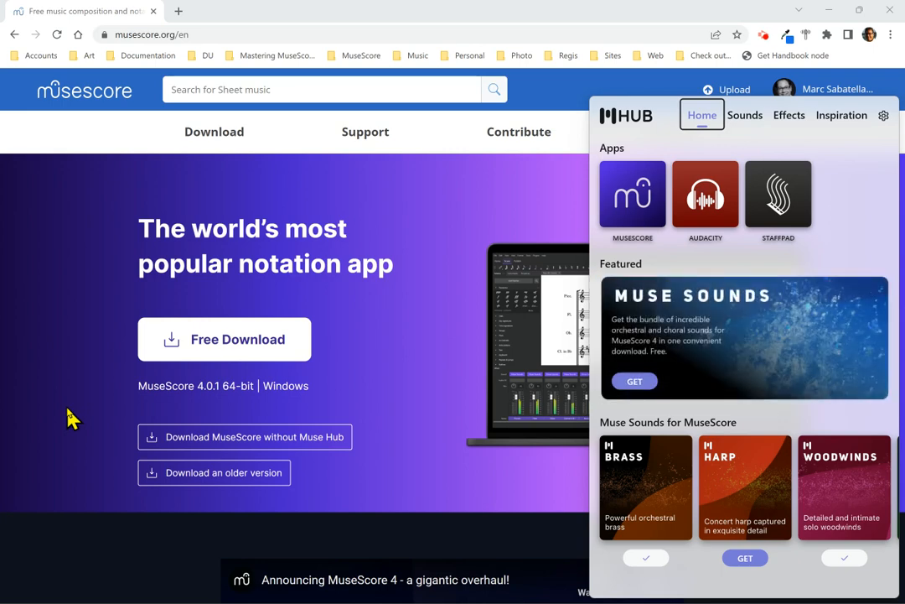
- Look over Muse Hub's sections from Home through Sounds, Effects, Inspiration and the settings, and return to Home
key("Tab")
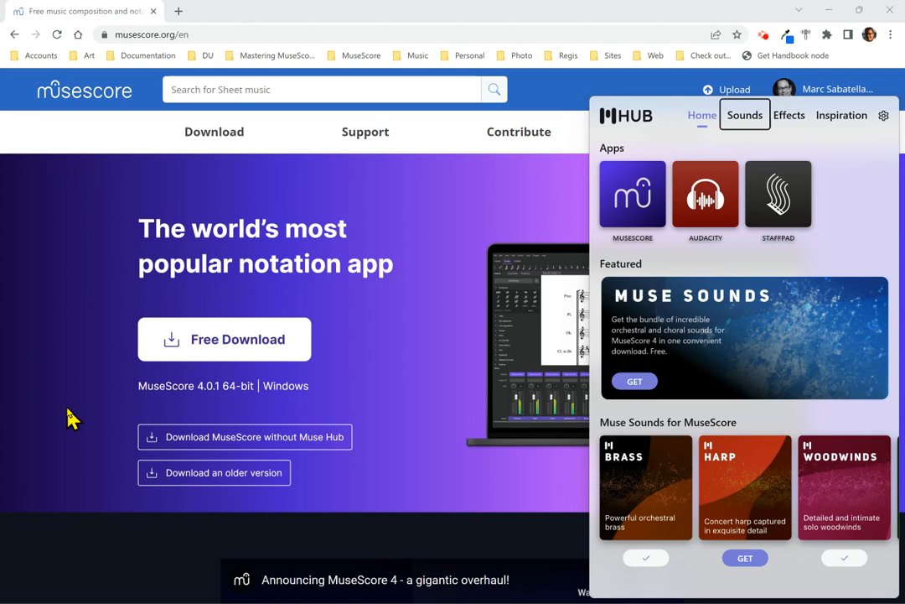
key("Tab")
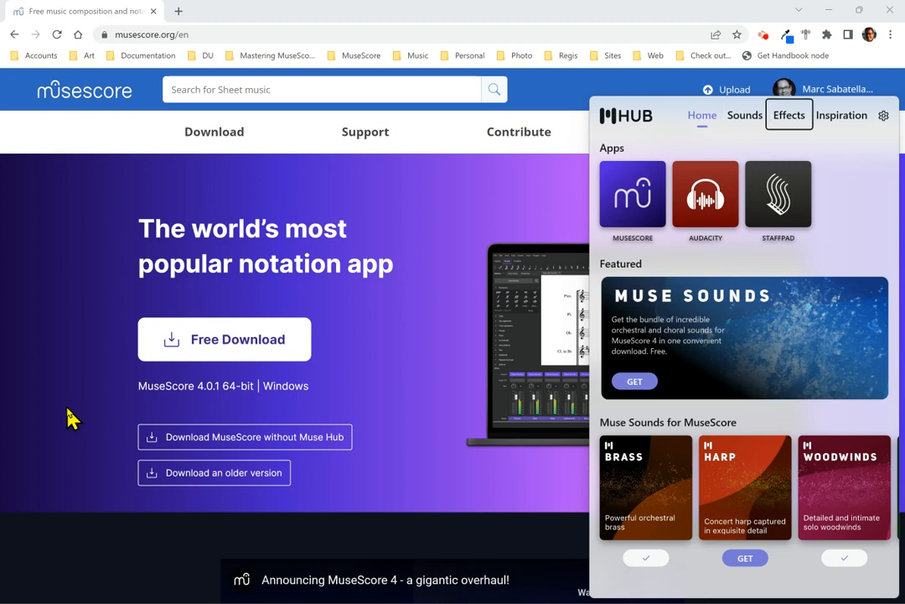
key("Tab")
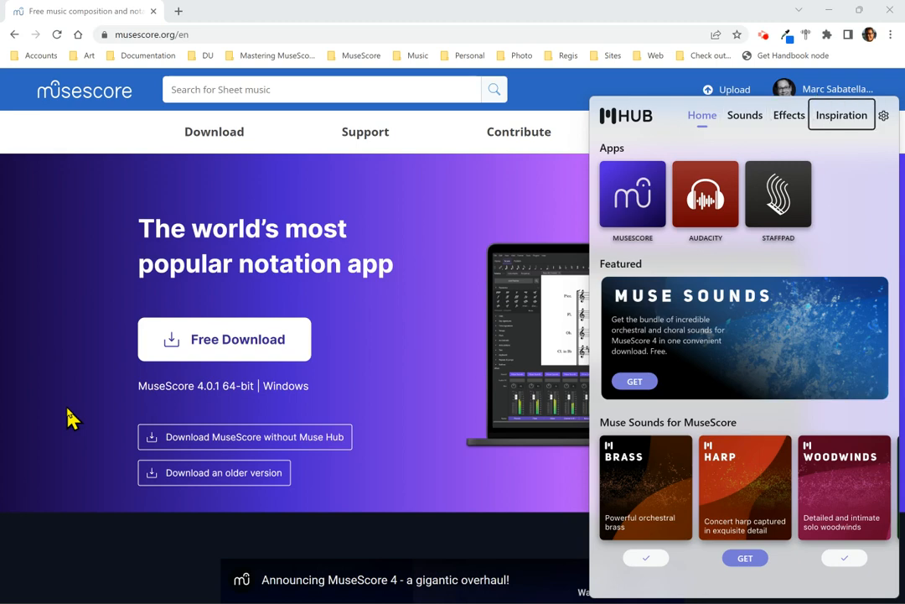
key("Tab")
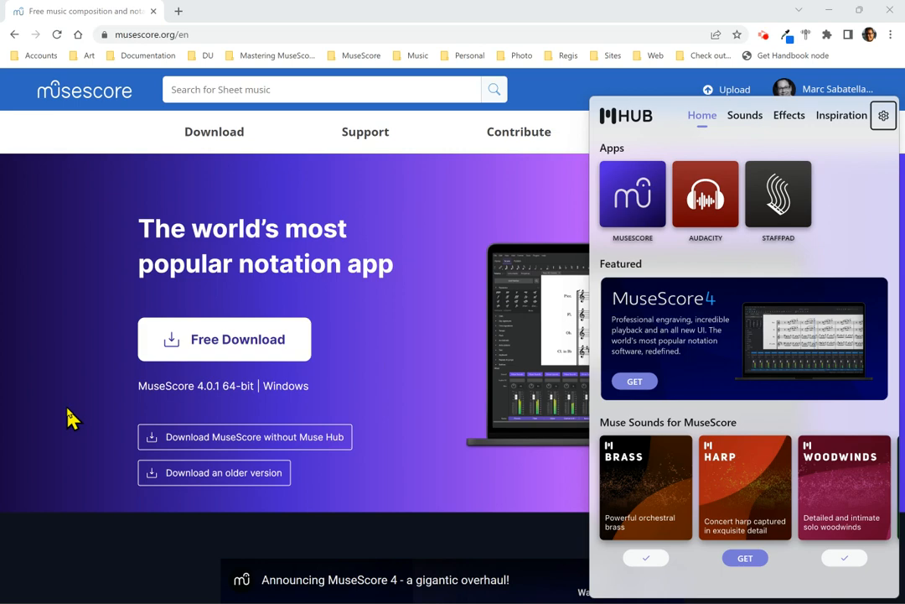
key("shift+Tab")
key("shift+Tab")
key("shift+Tab")
key("shift+Tab")
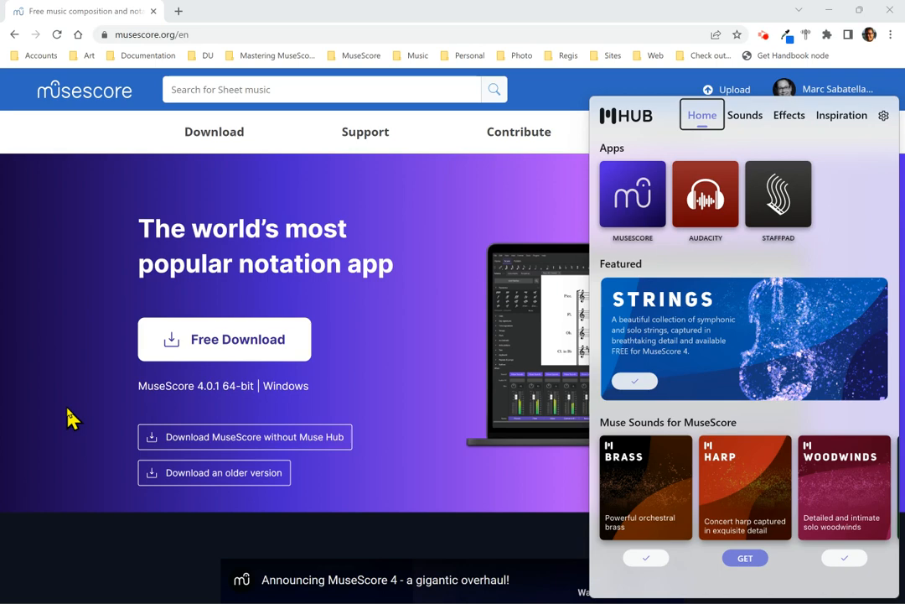
- Examine the apps, the featured banner and the Muse Sounds libraries from Brass to Strings on Muse Hub's Home page
key("Tab")
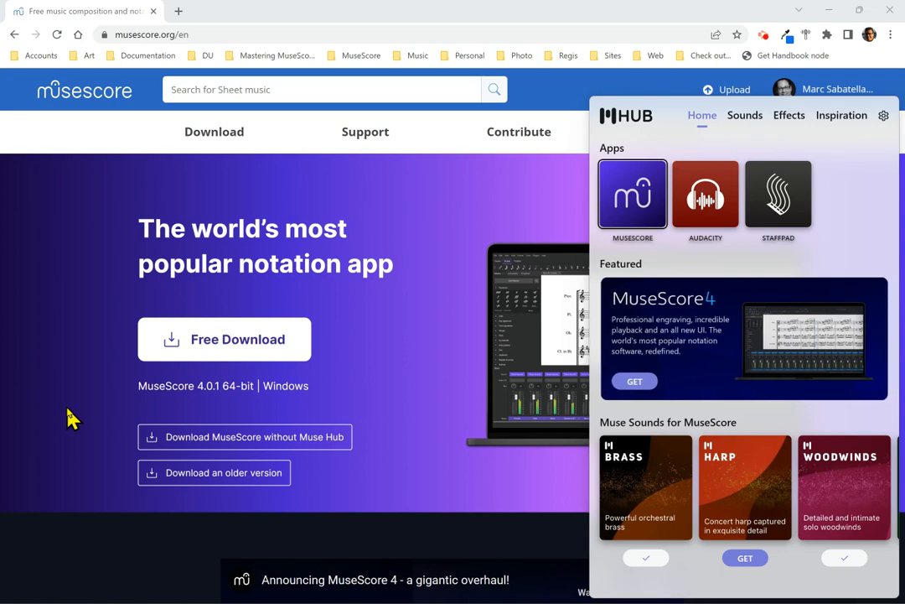
key("Tab")
key("Tab")
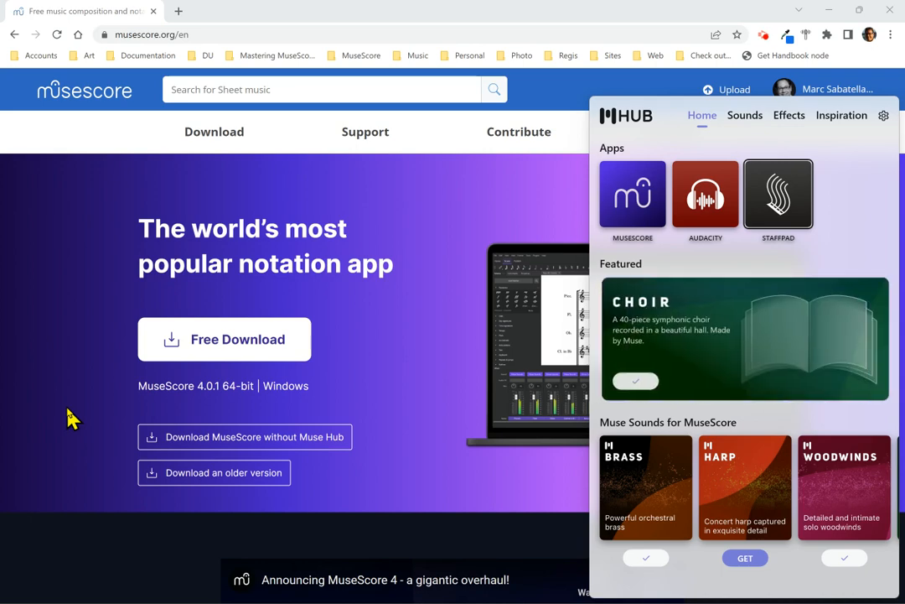
key("shift+Tab")
key("shift+Tab")
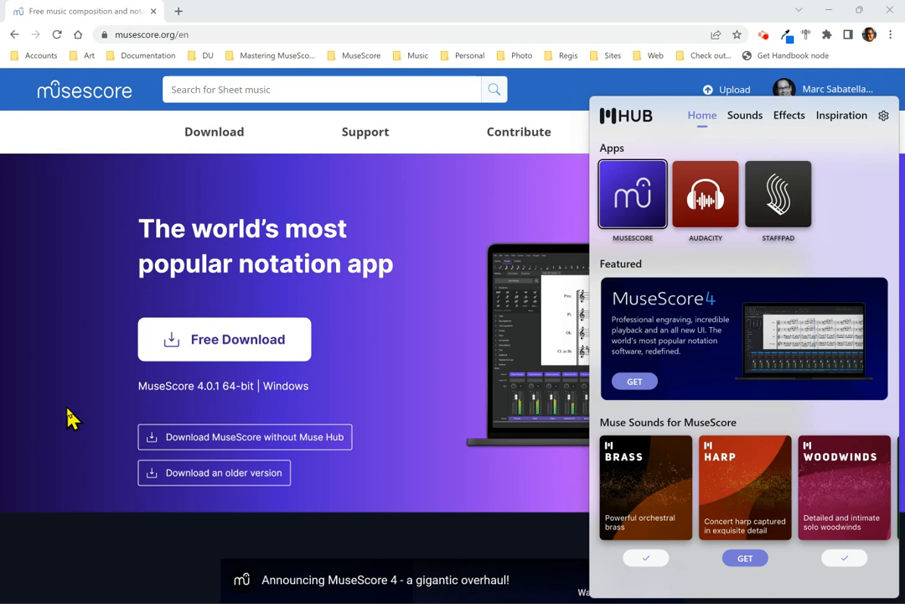
key("Tab")
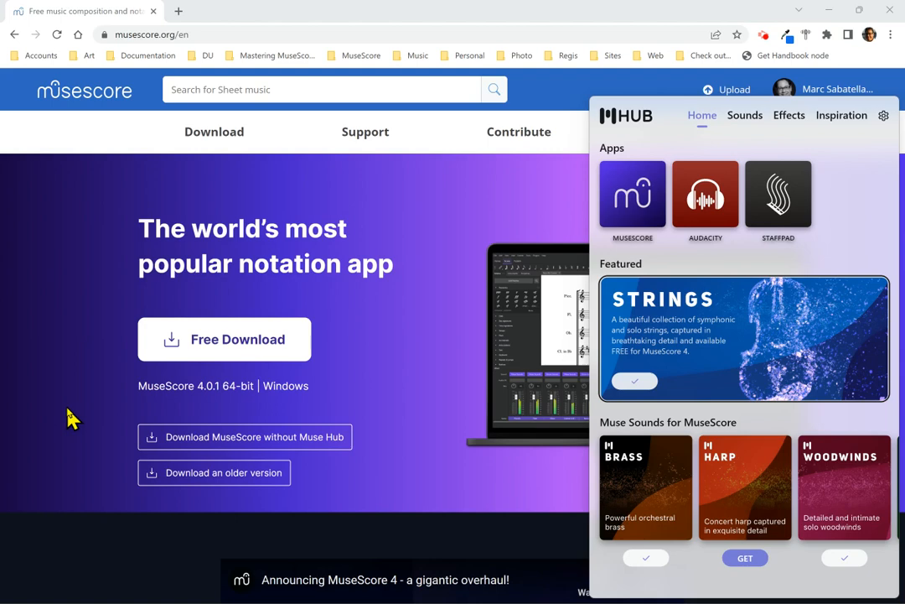
key("Tab")
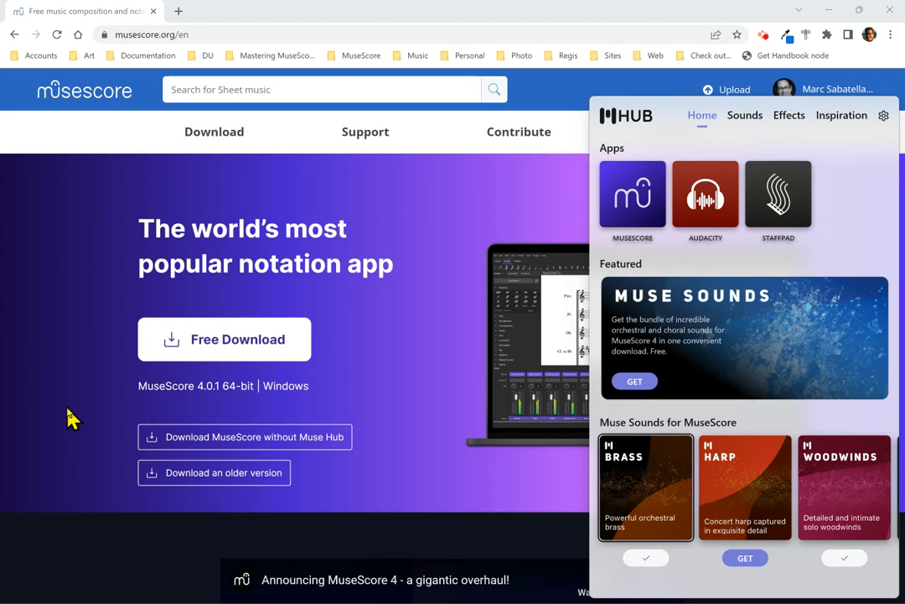
key("Tab")
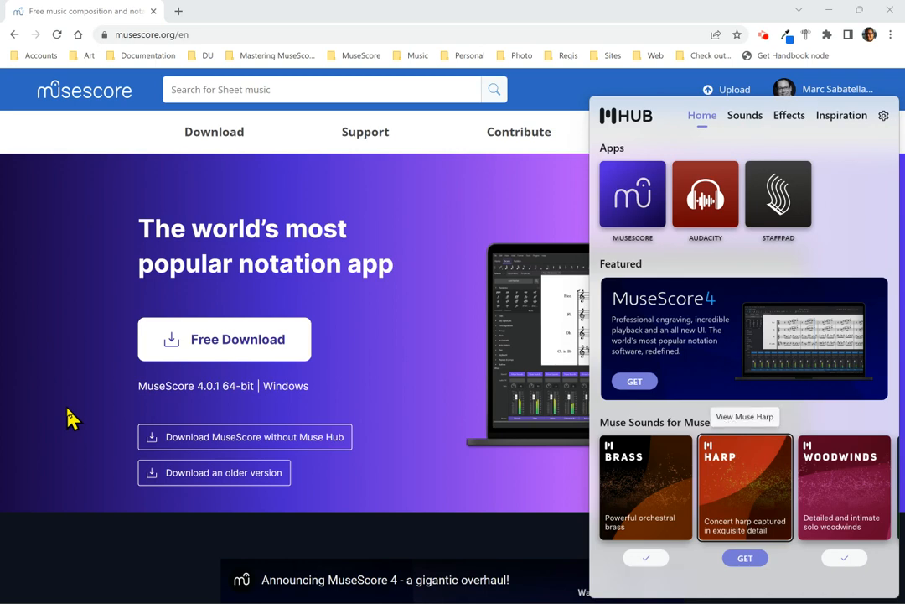
key("Tab")
key("Tab")
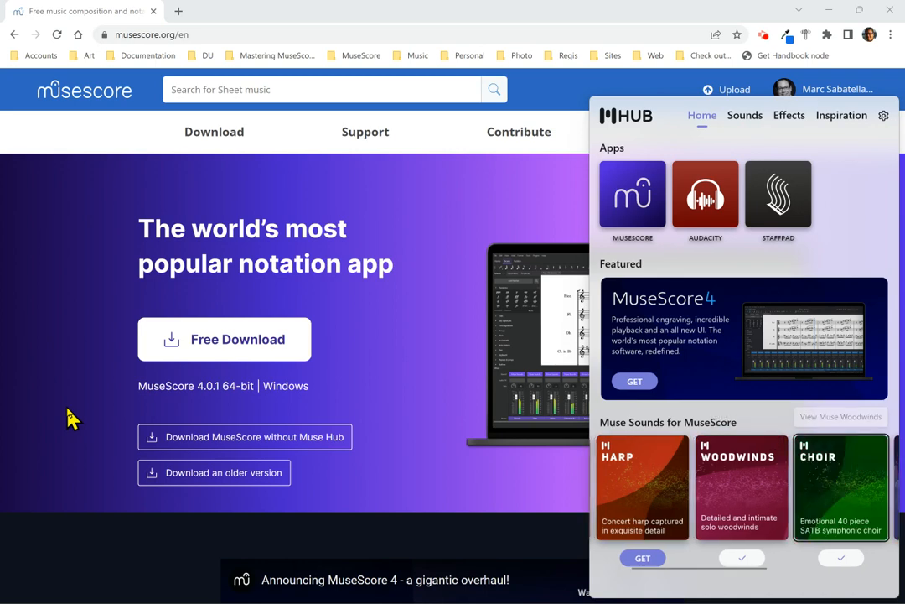
key("Tab")
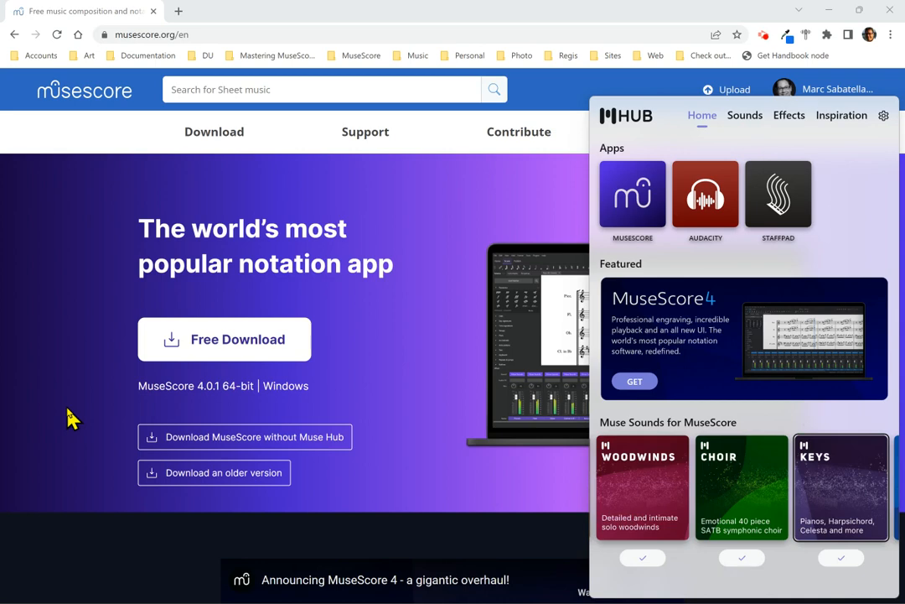
key("Tab")
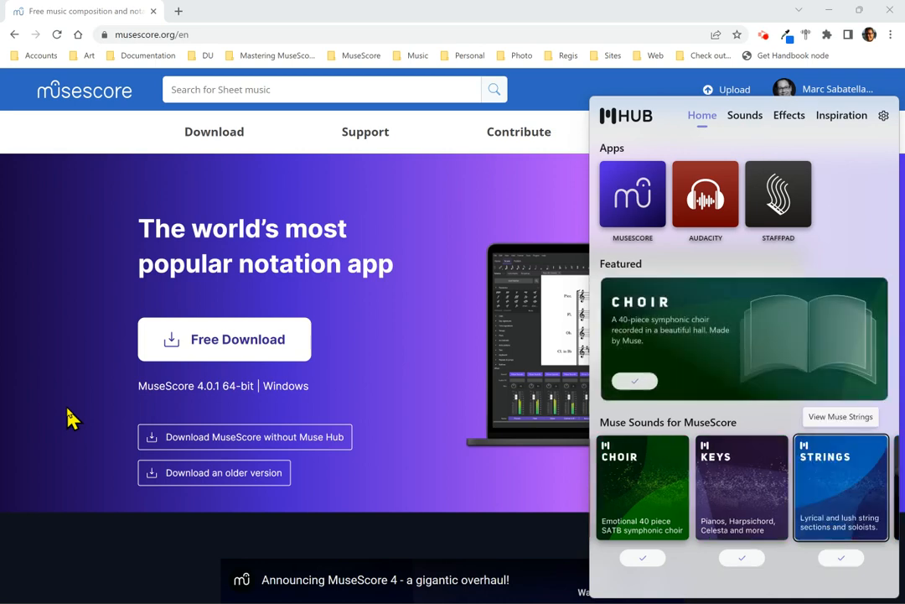
- Get the Harp library from the Muse Sounds for MuseScore collection
key("Tab")
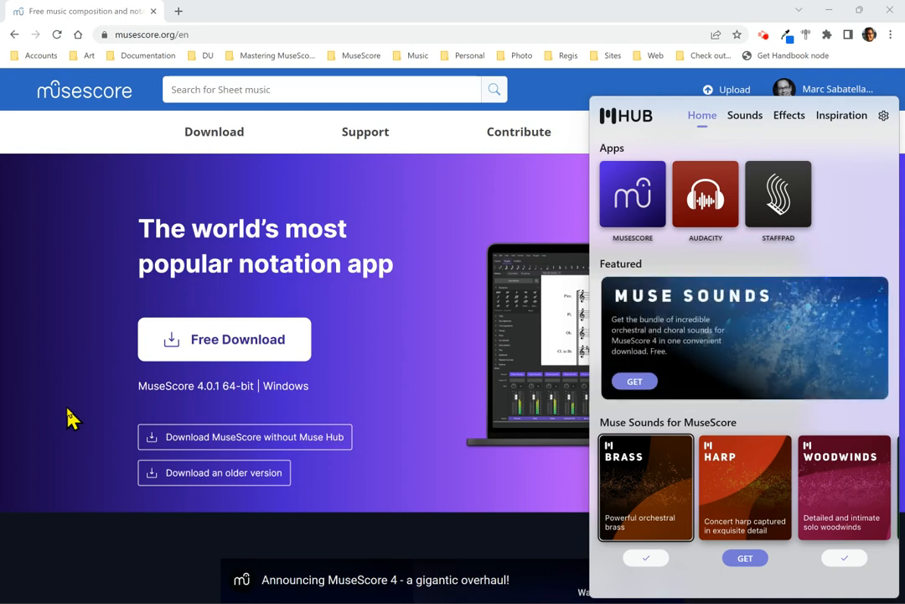
key("Tab")
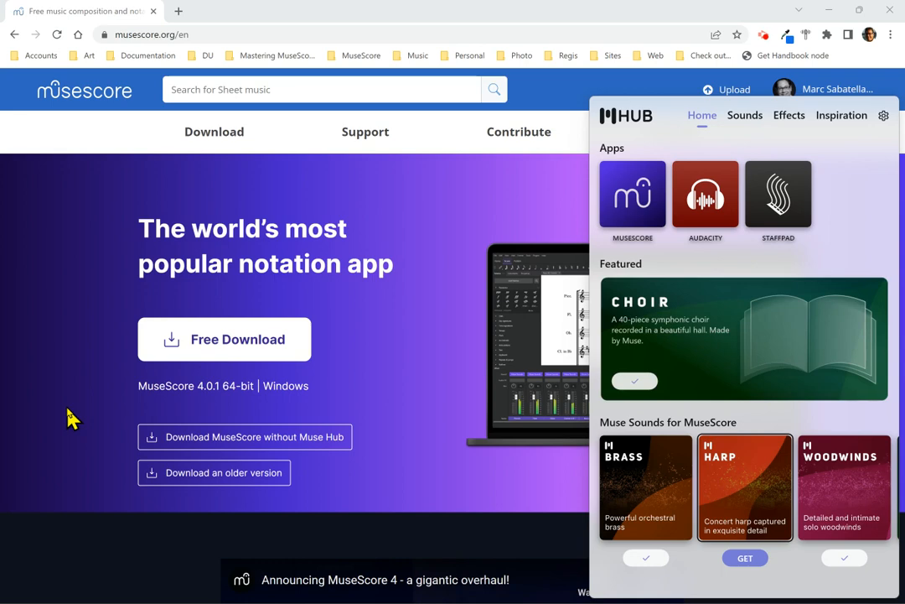
key("Tab")
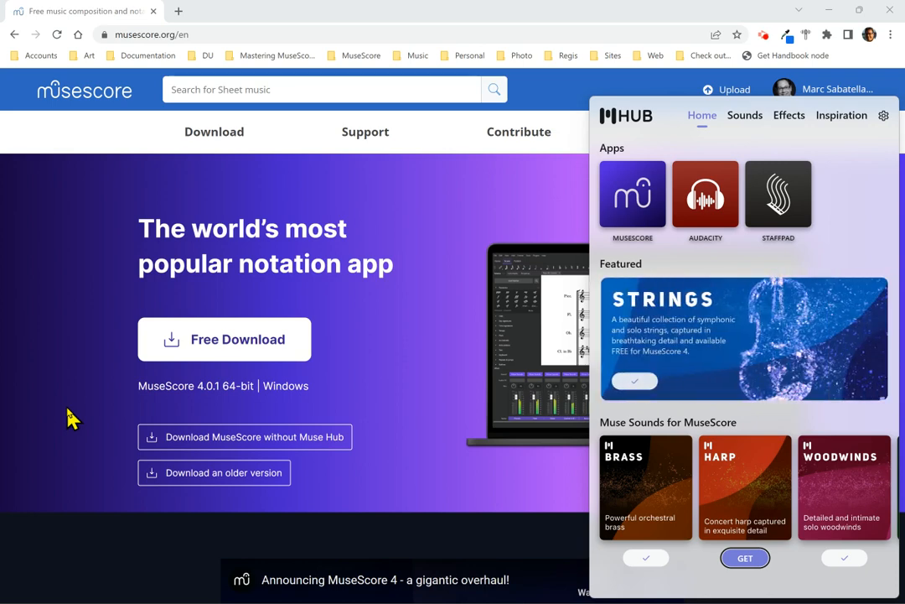
key("space")
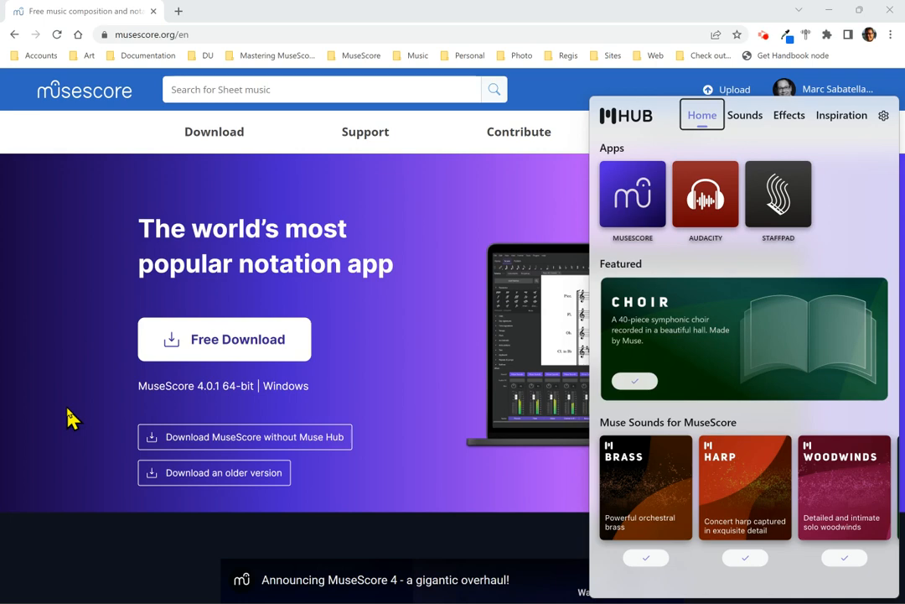
- Open MuseScore from Muse Hub's apps and choose the Dark theme in the Getting started dialog
key("Tab")
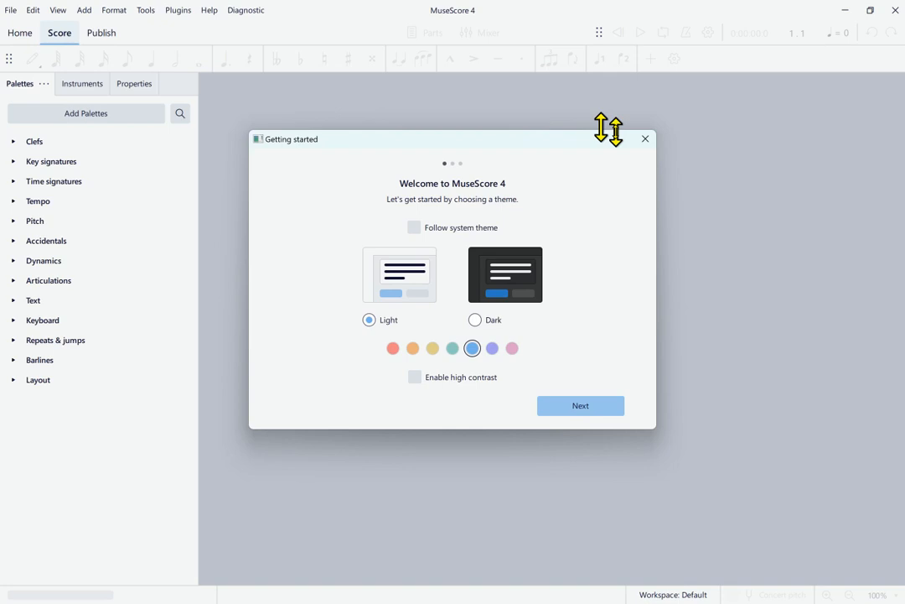
key("Tab")
key("Tab")
key("Tab")
key("shift+Tab")
key("Right")
key("space")
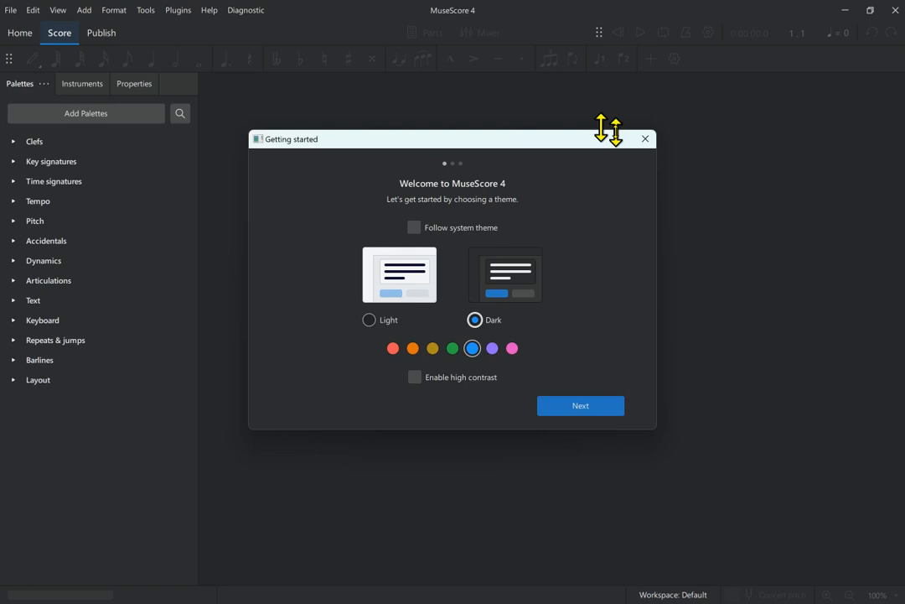
- Enable high contrast for the theme and continue to the Playback page of the Getting started dialog
key("Tab")
key("Tab")
key("space")
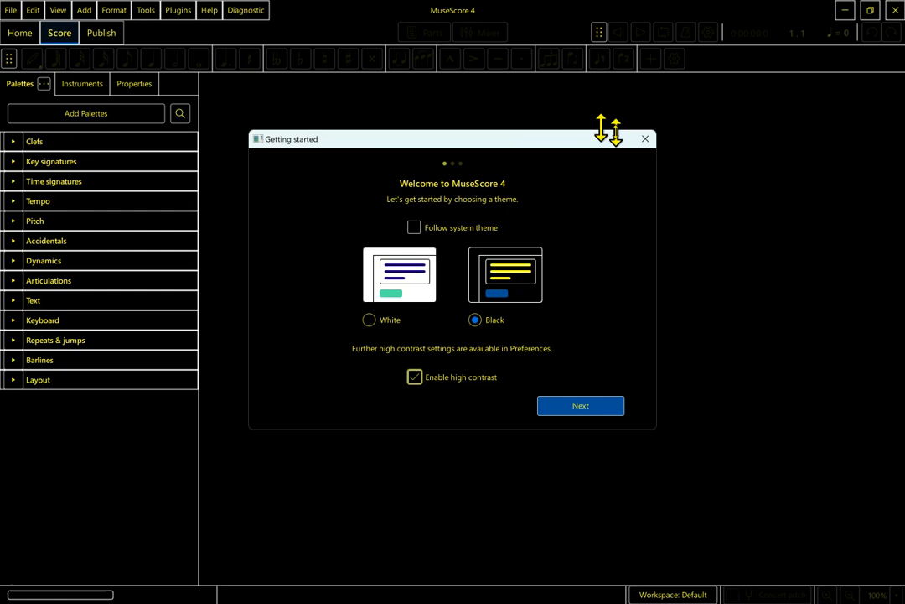
key("Tab")
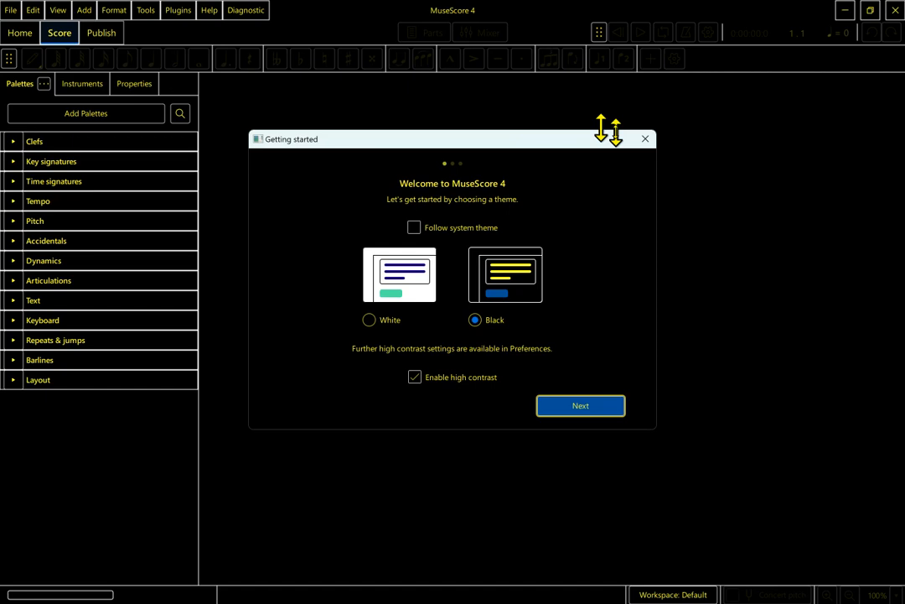
key("Return")
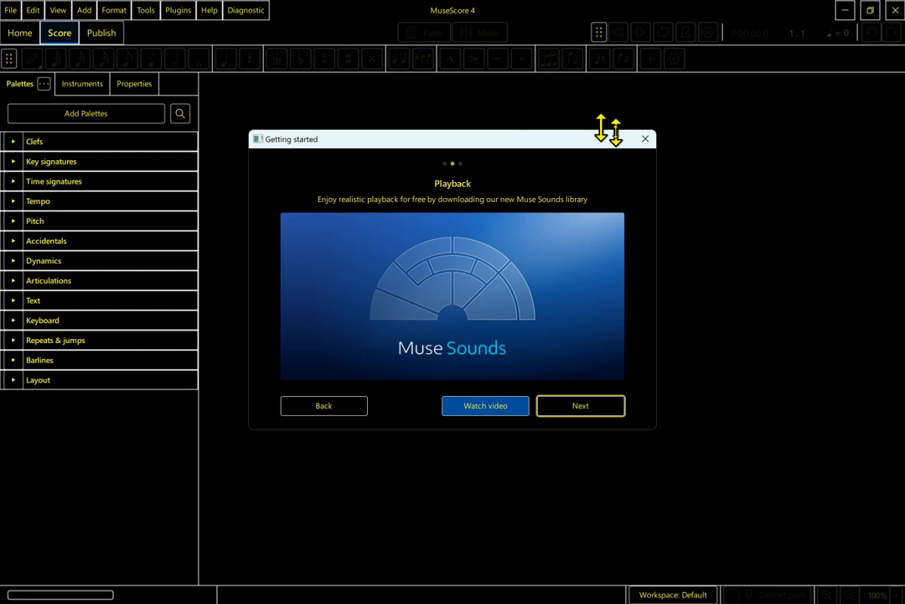
- Continue past the Playback page without watching its video and finish the Getting started setup at the Video tutorials page
key("shift+Tab")
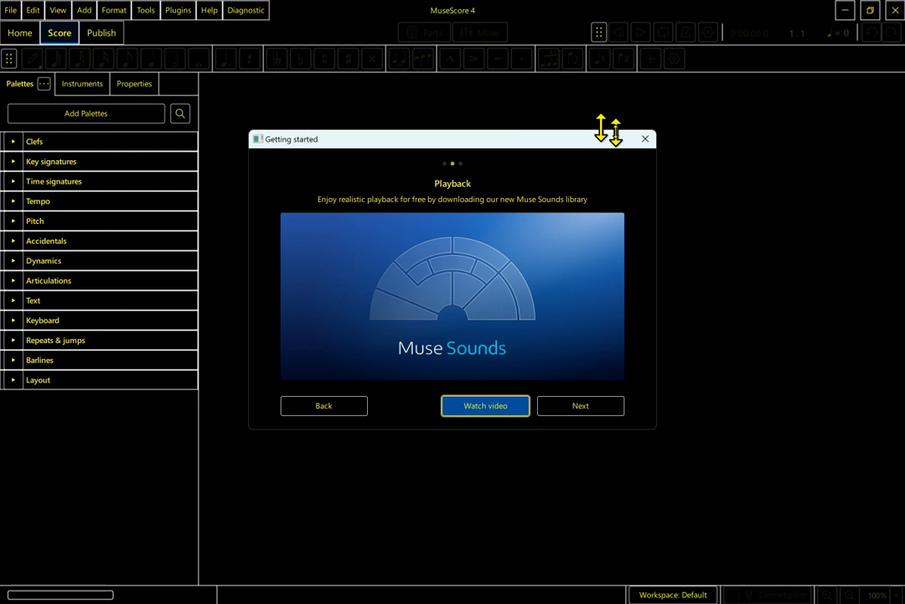
key("Tab")
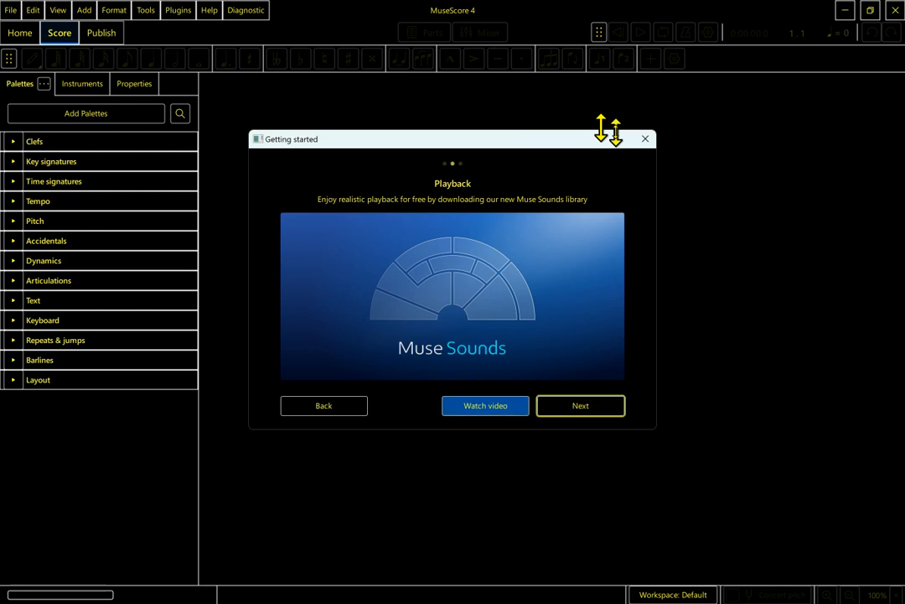
key("Return")
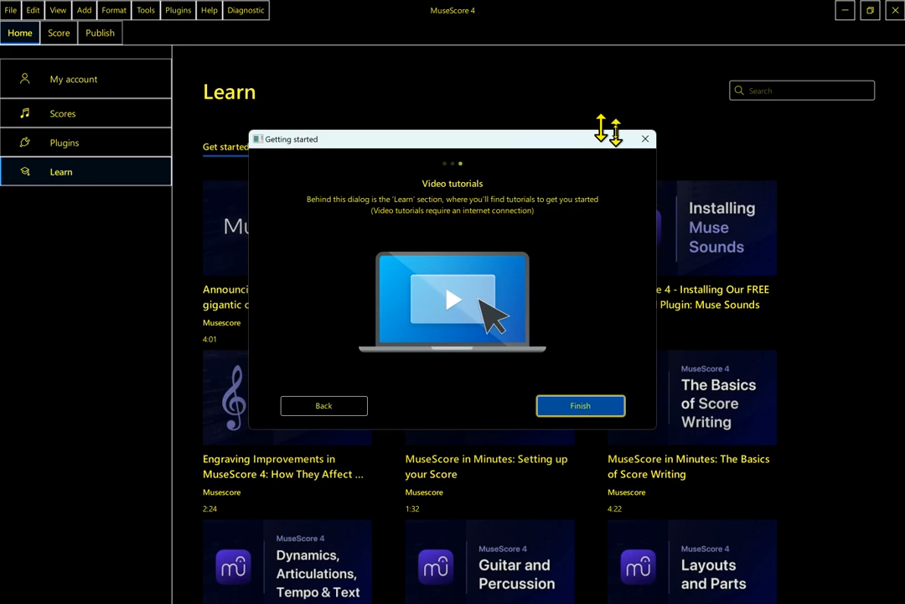
key("Return")
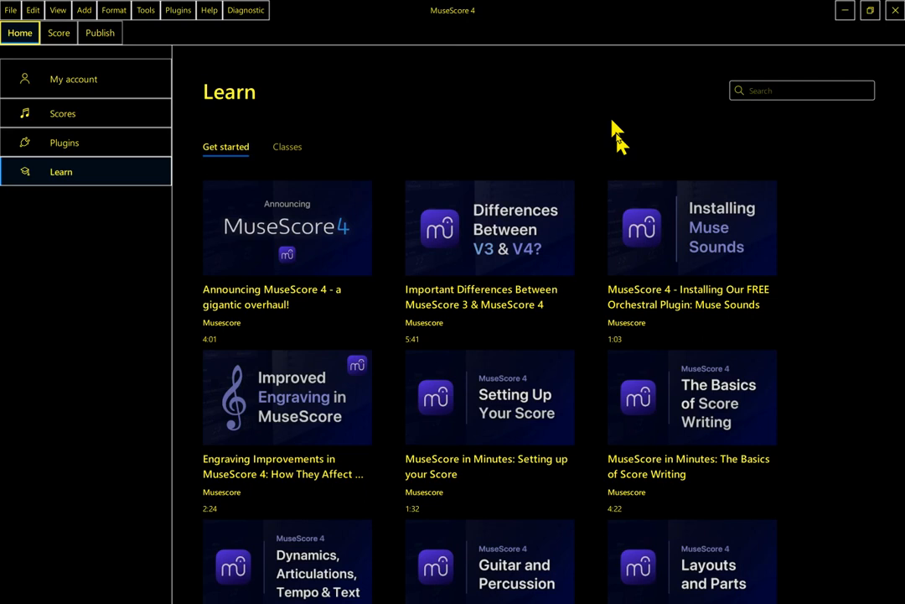
- Look over the Home sections My account, Scores, Plugins and Learn, plus the Learn page's search field and Get started category
key("Tab")
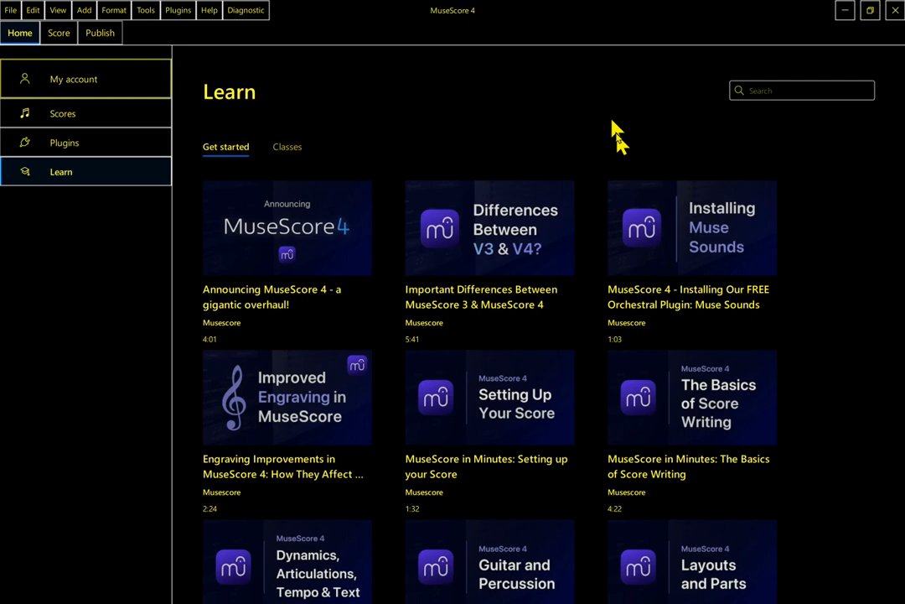
key("Down")
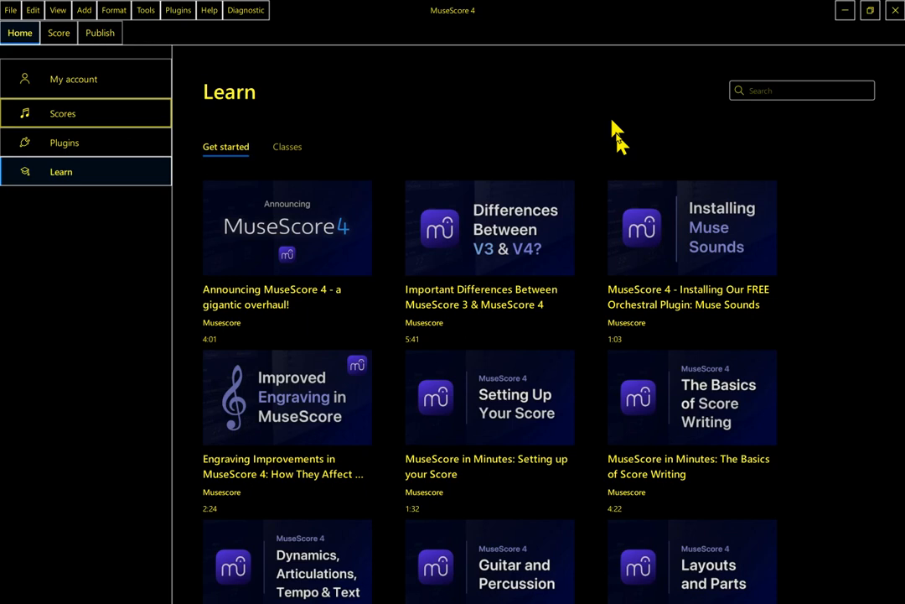
key("Down")
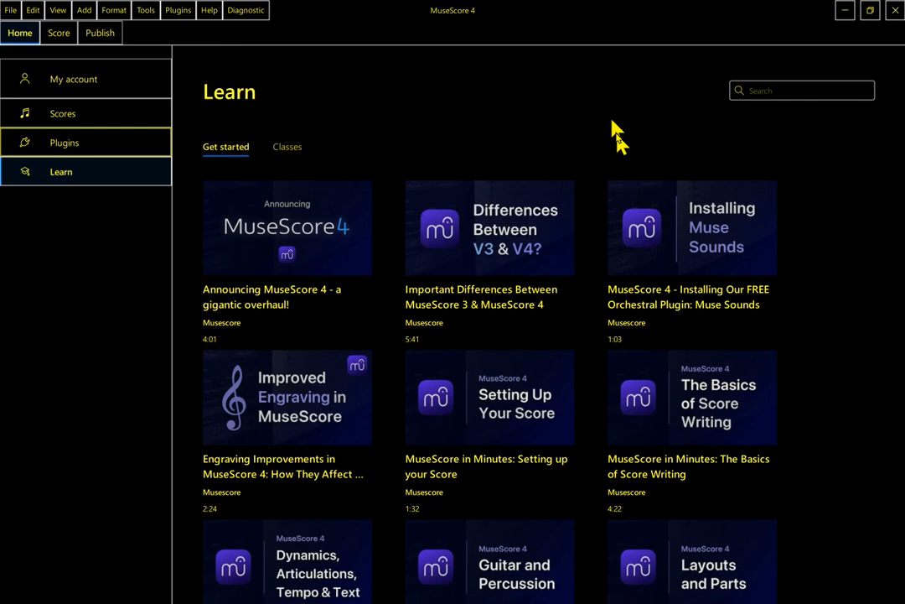
key("Down")
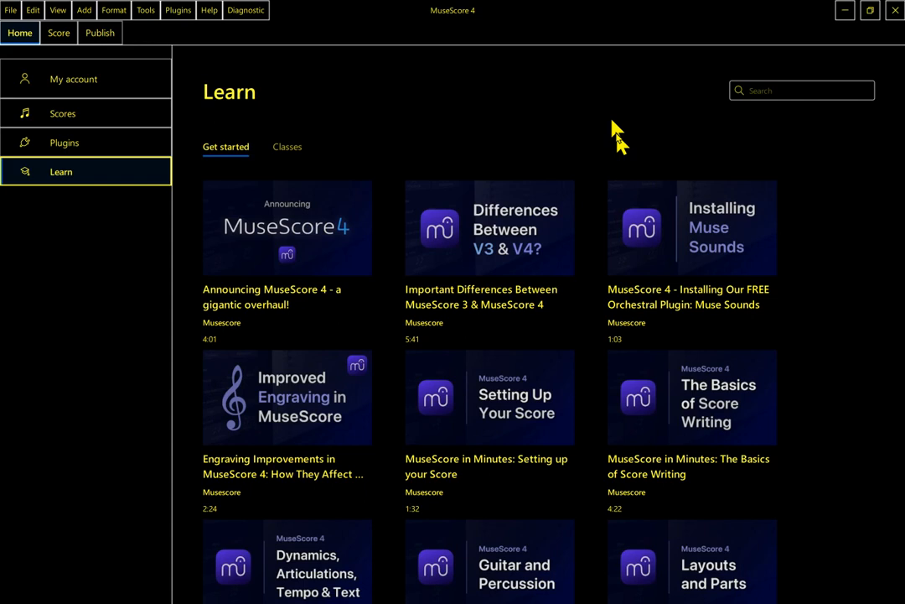
key("Tab")
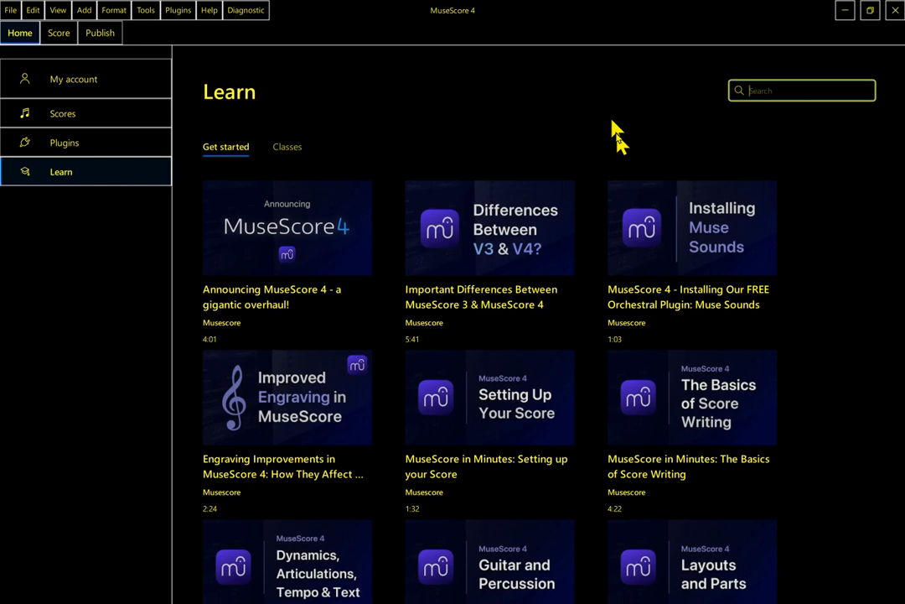
key("Tab")
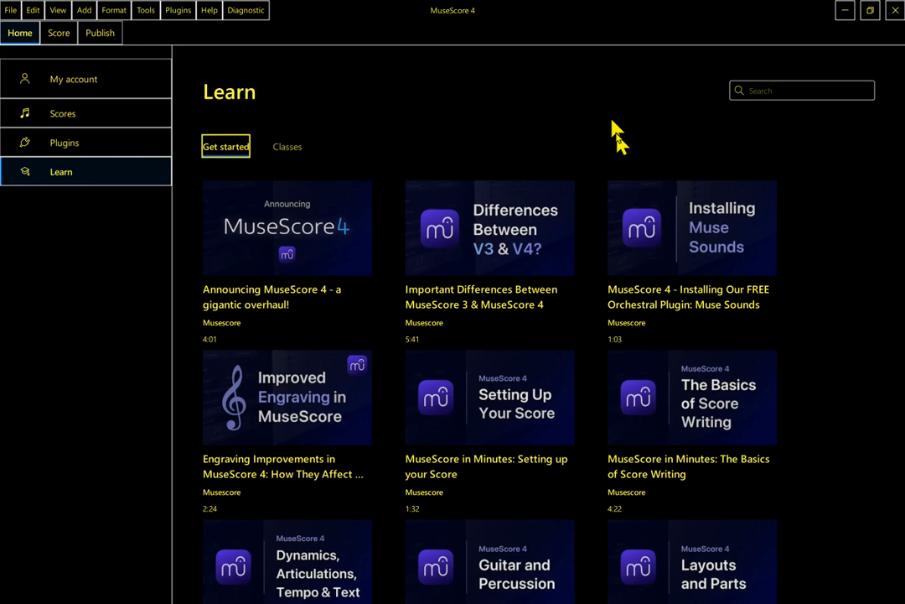
- Open the Preferences dialog and go to its Appearance page
key("Tab")
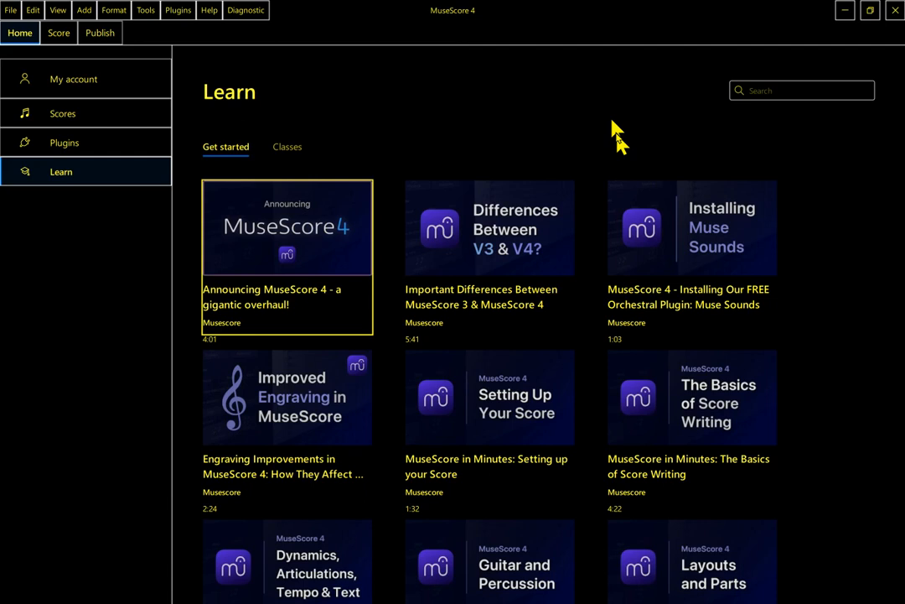
key("alt+e")
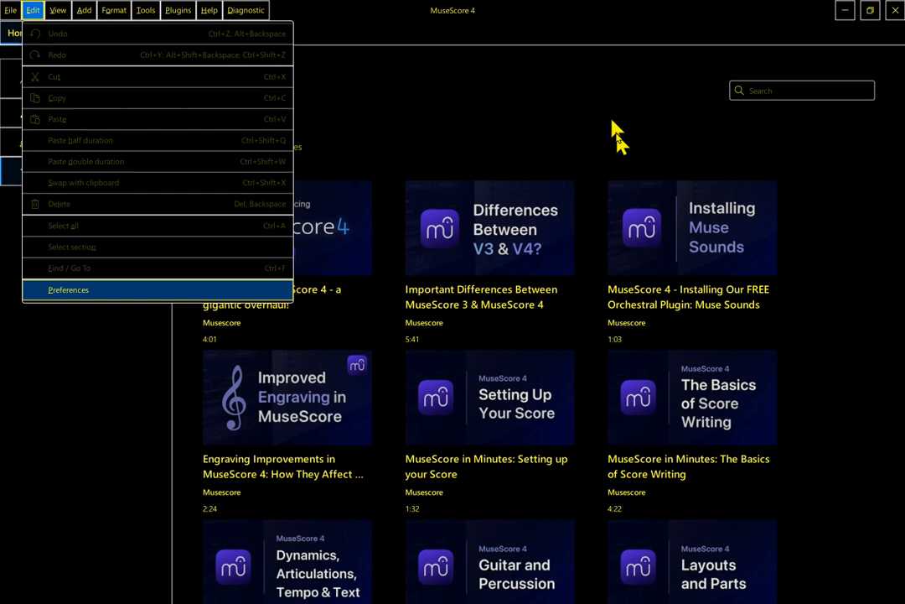
key("Return")
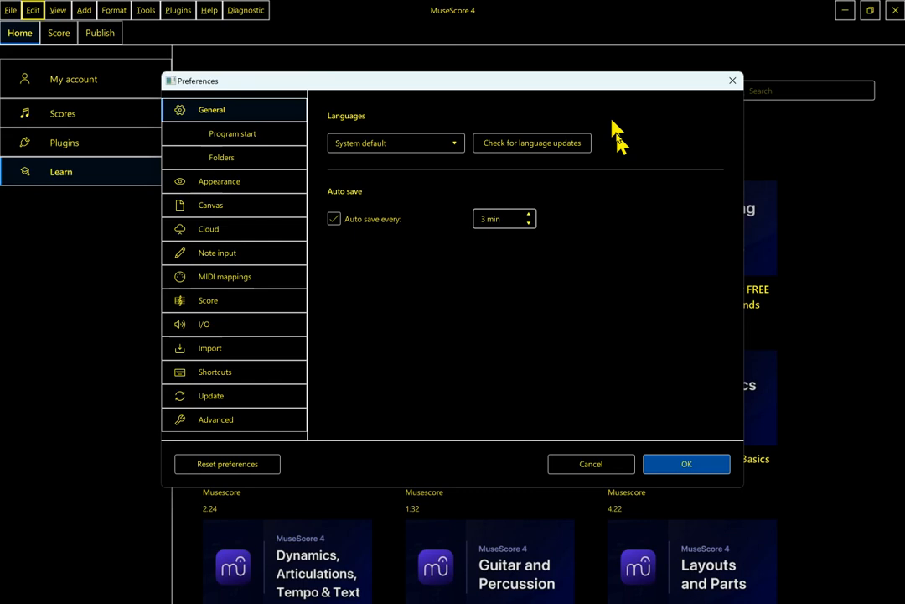
key("Tab")
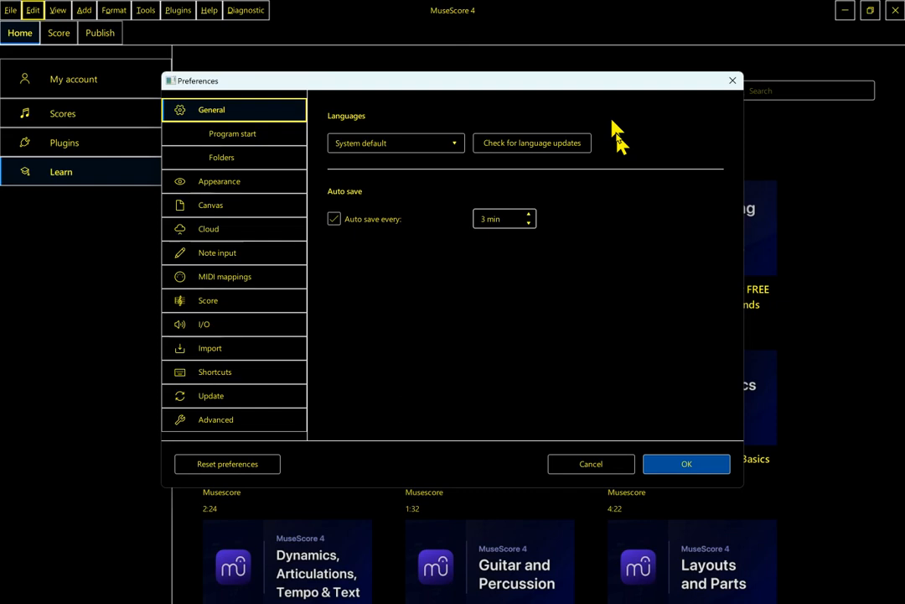
key("Down")
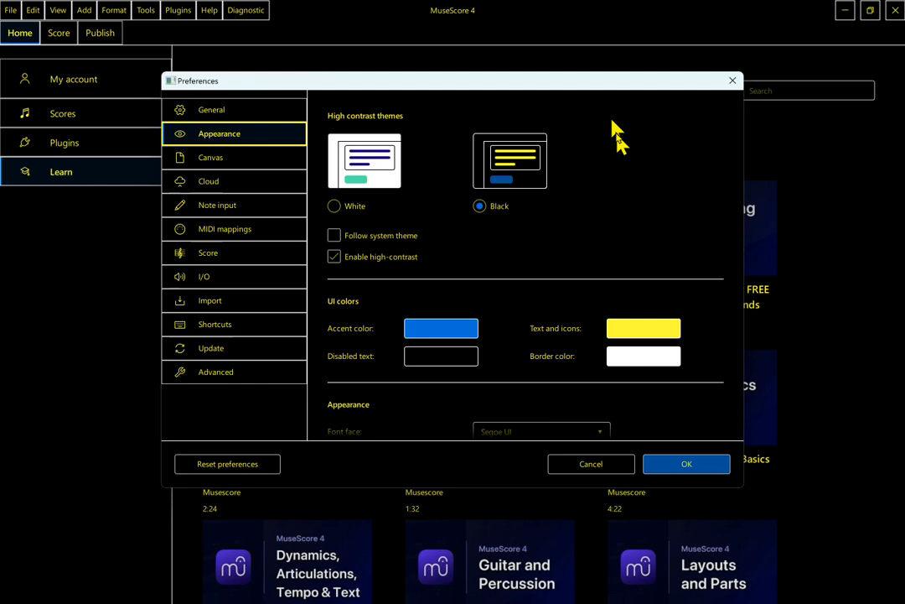
- Look over the high contrast theme choices, the UI colors and the font face setting on the Appearance page
key("Tab")
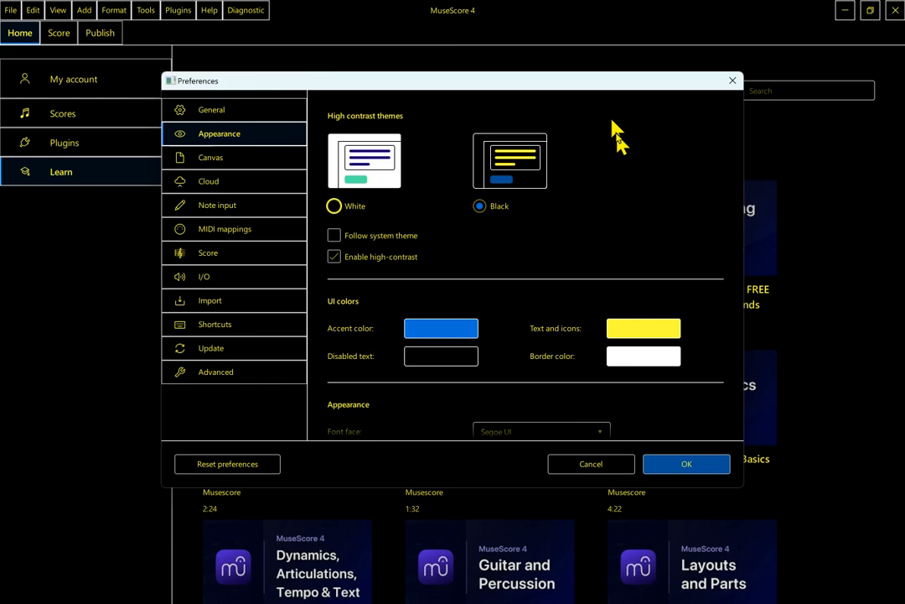
key("Tab")
key("Tab")
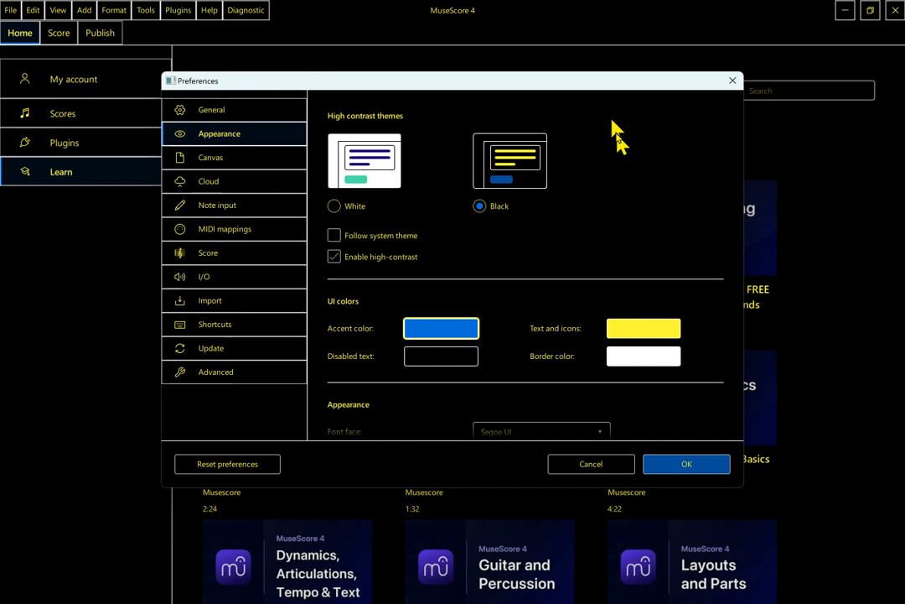
key("shift+Tab")
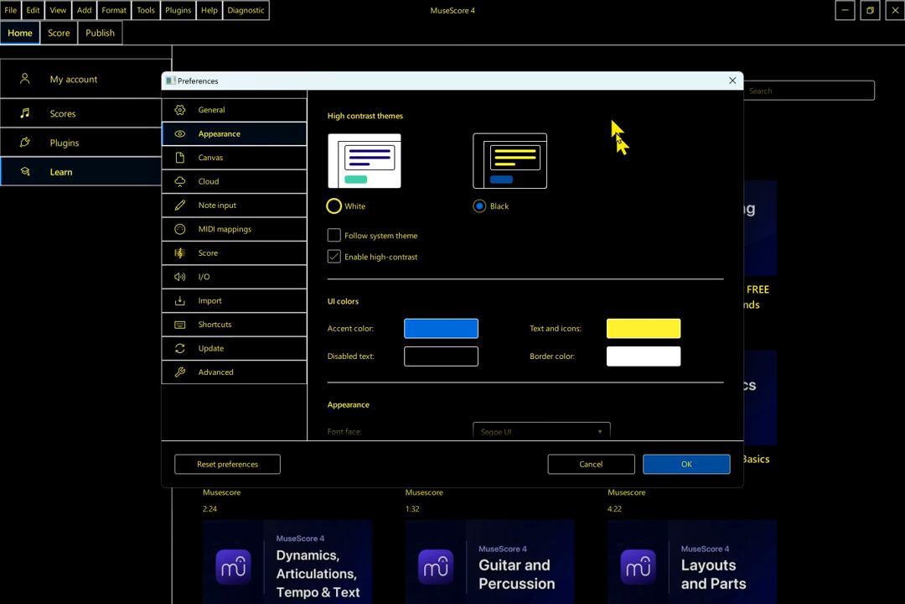
key("Tab")
key("Tab")
key("Tab")
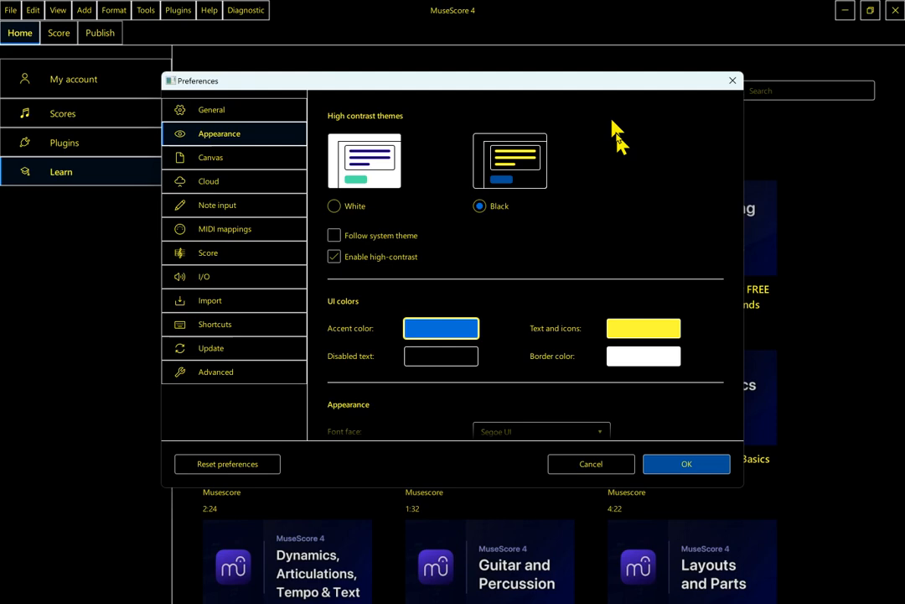
key("Tab")
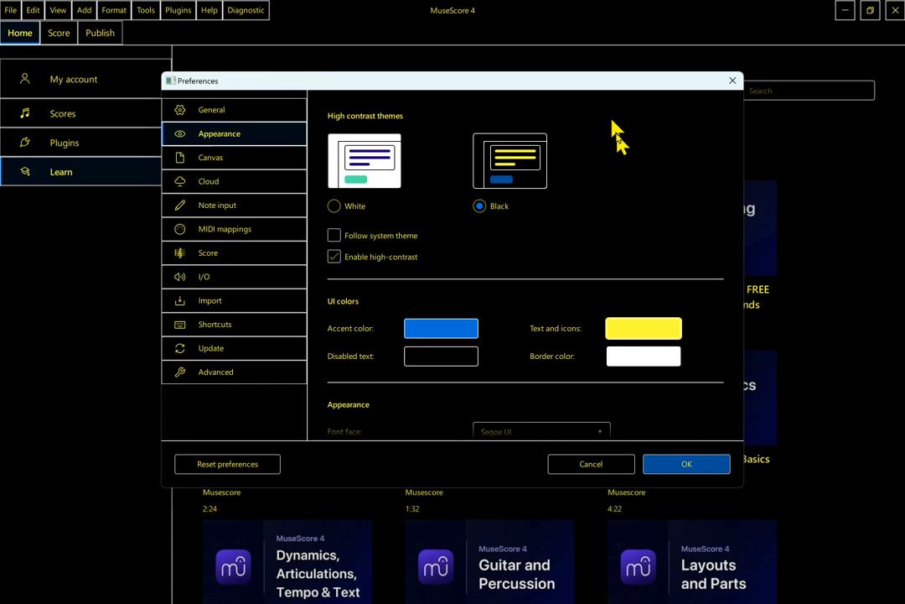
key("shift+Tab")
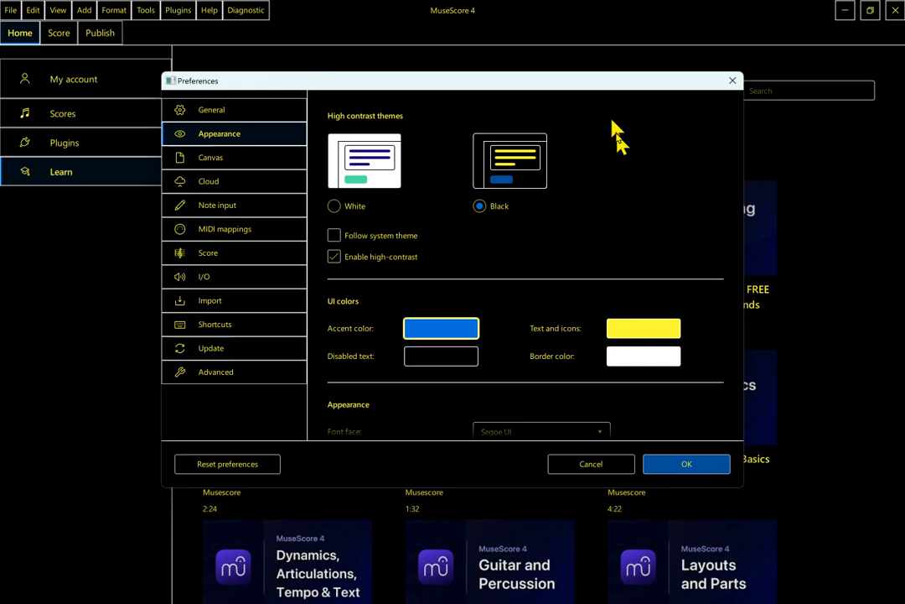
key("Down")
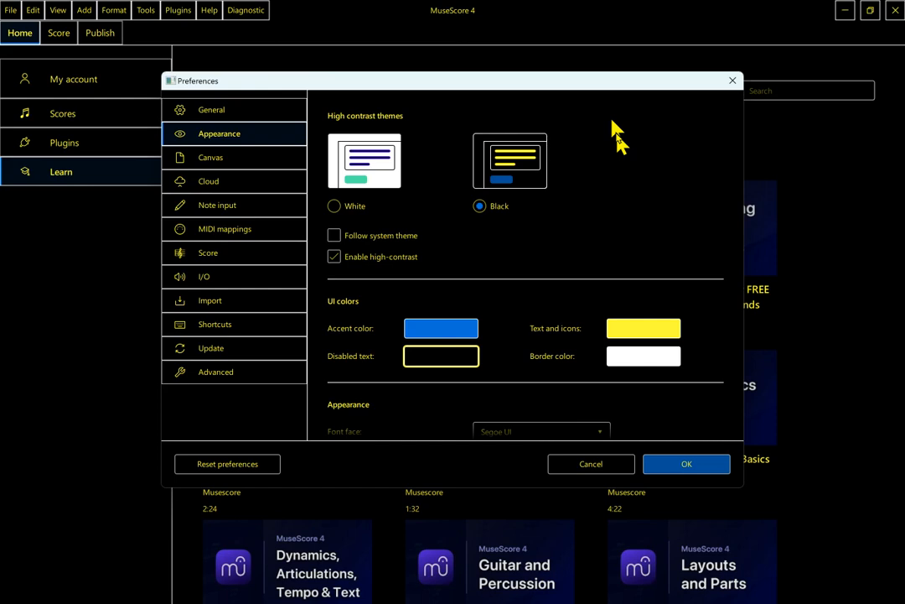
key("Tab")
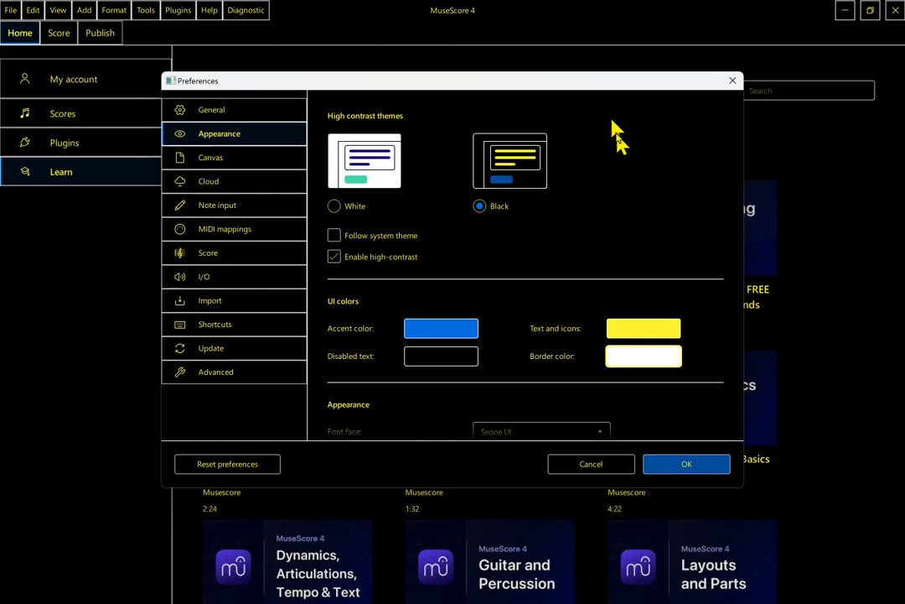
key("Tab")
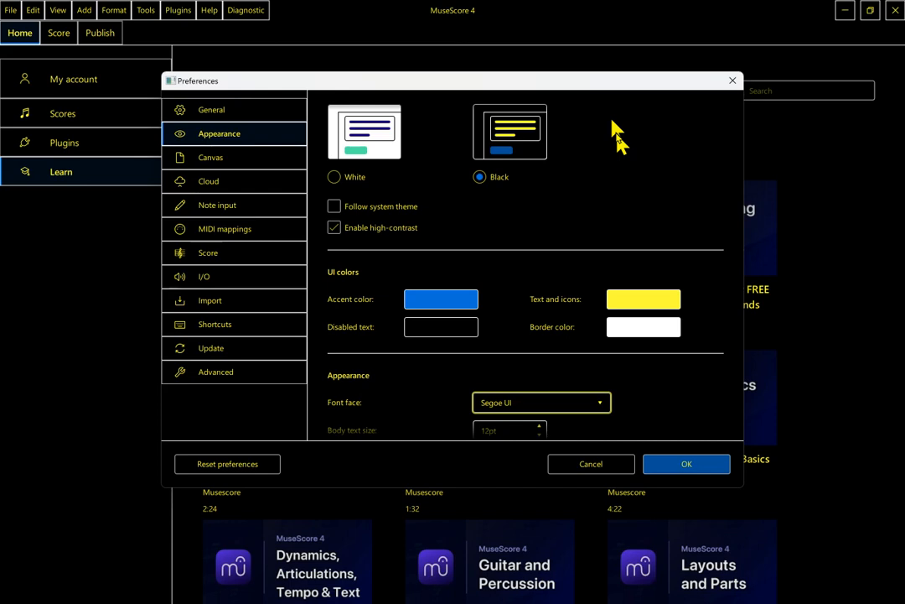
- Set the interface's body text size to 16pt, keeping Segoe UI as the font face
scroll(616, 136, "down", 2)
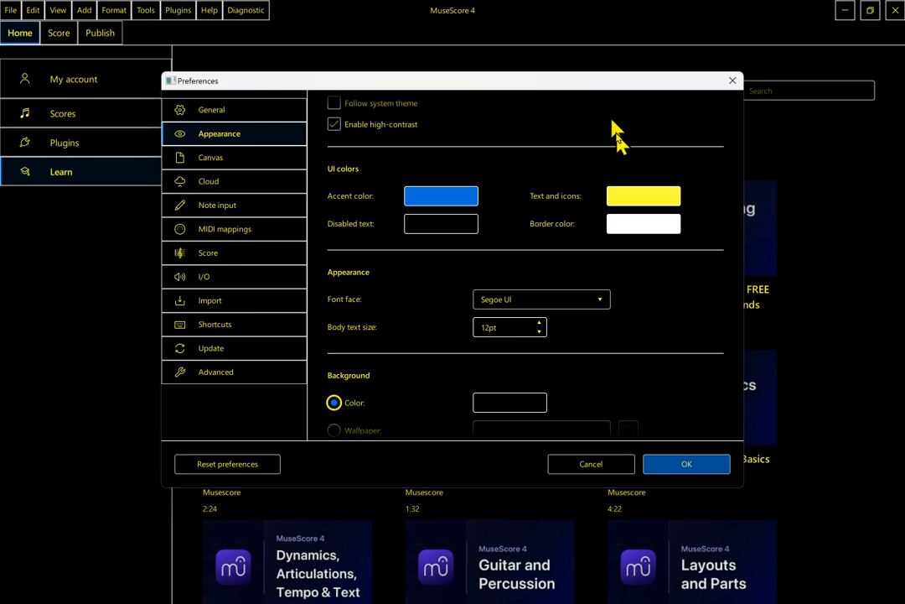
key("shift+Tab")
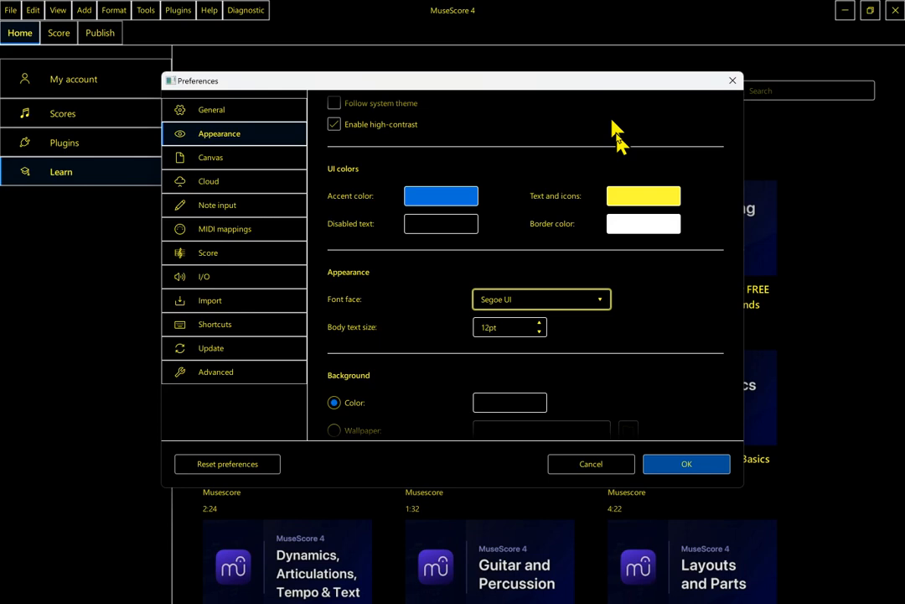
key("Tab")
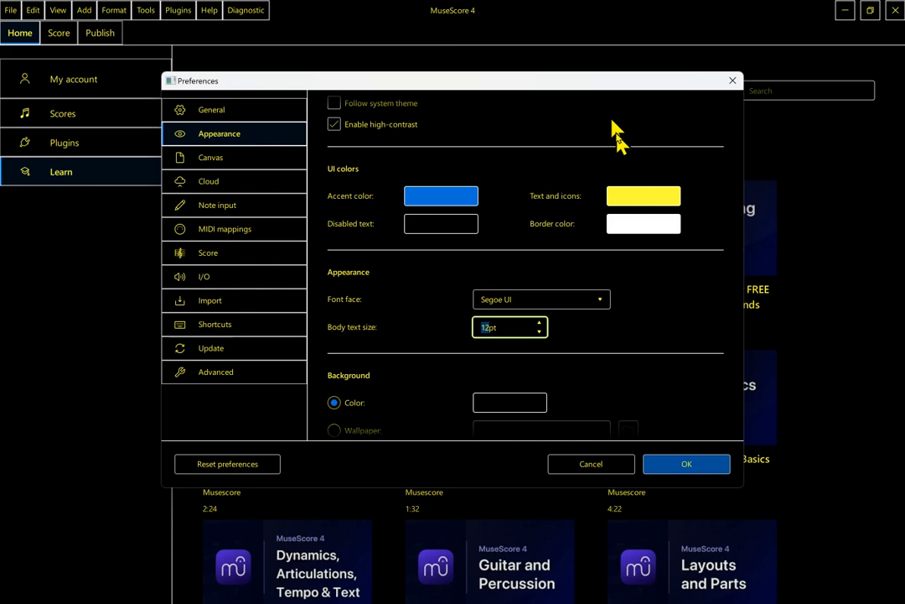
key("Up")
key("Up")
key("Up")
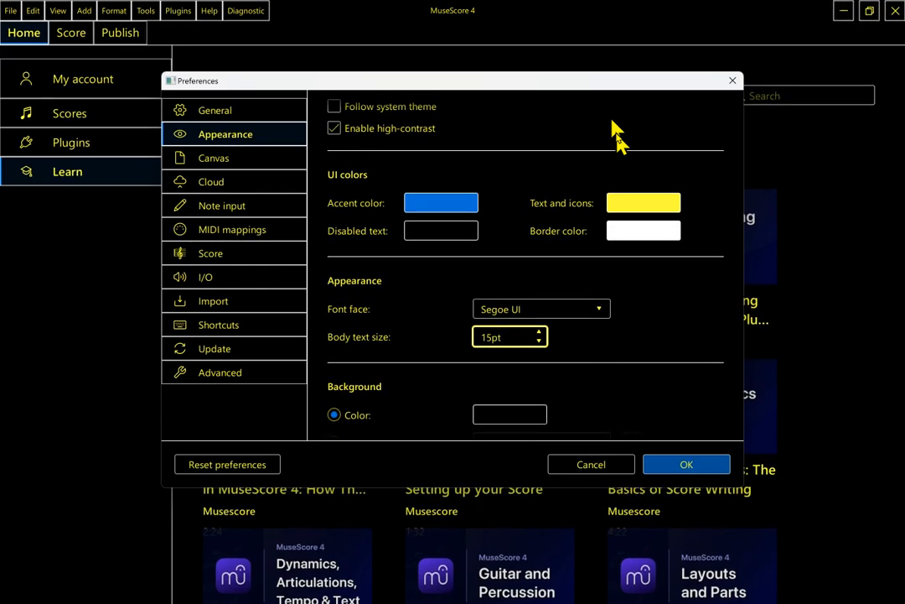
key("Up")
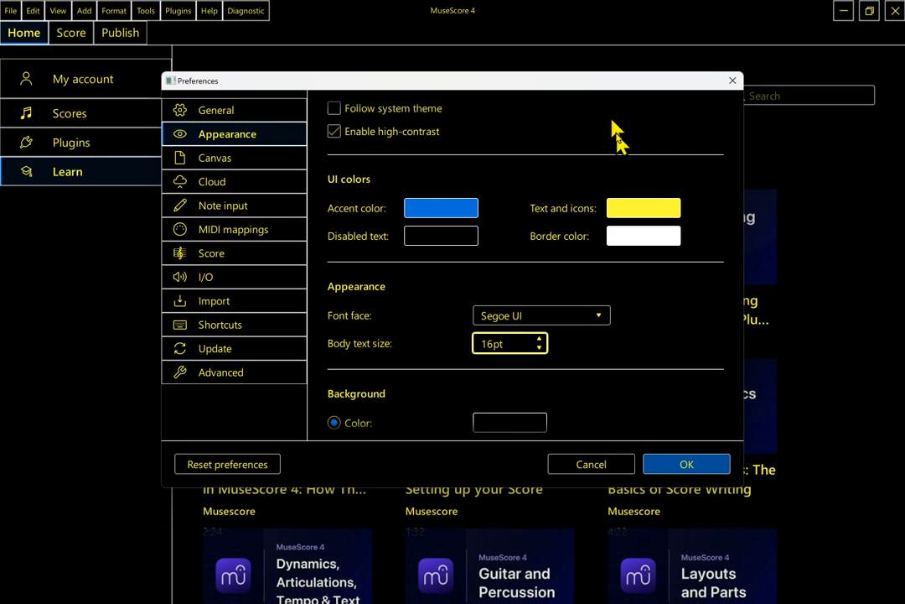
- Keep the Background and Paper options set to Color, enable Invert score and apply the preferences
key("Tab")
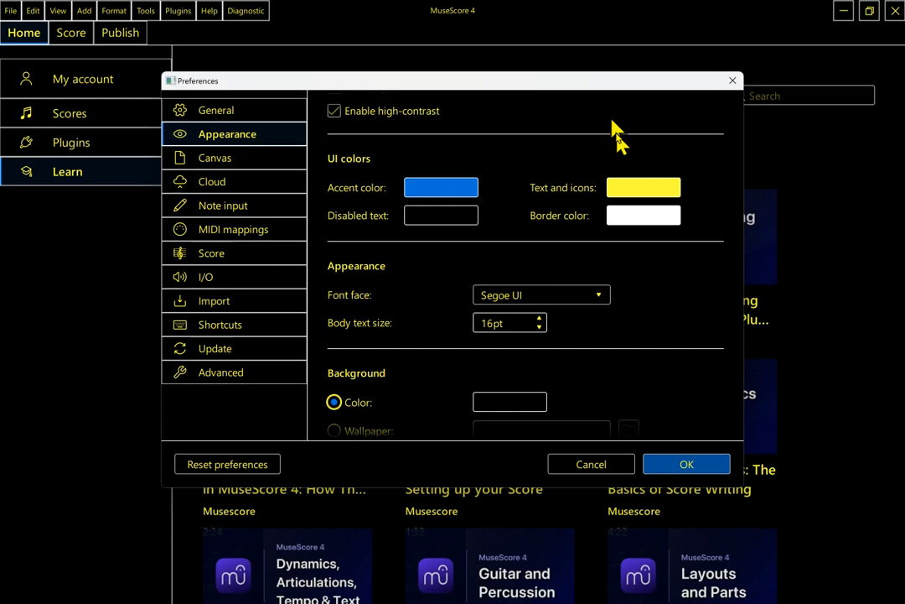
key("Down")
key("Up")
key("Tab")
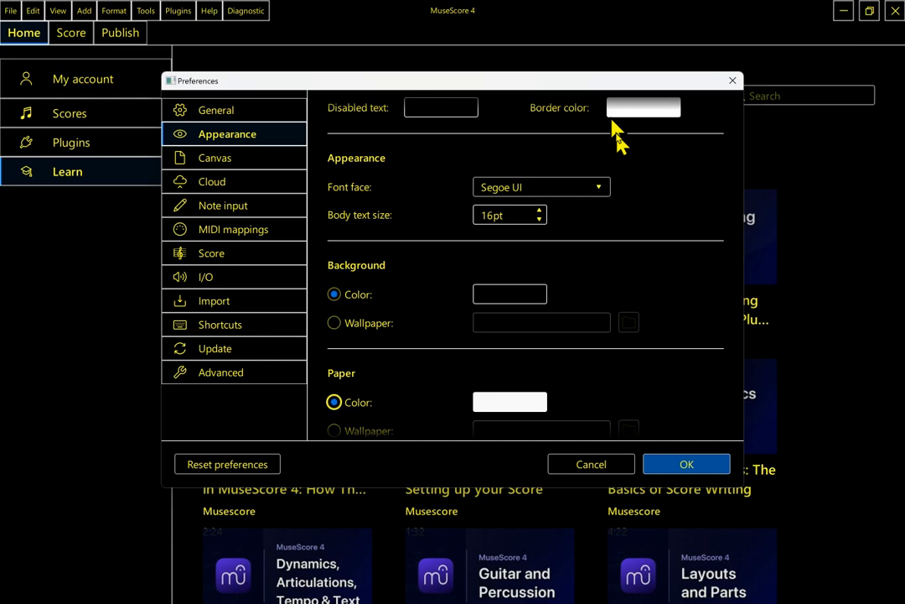
key("Tab")
key("shift+Tab")
key("Tab")
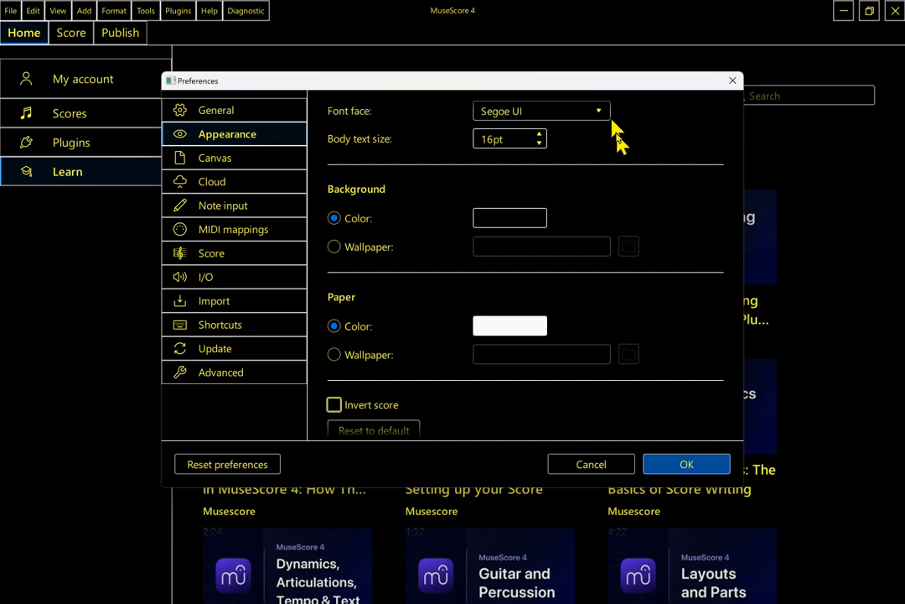
key("space")
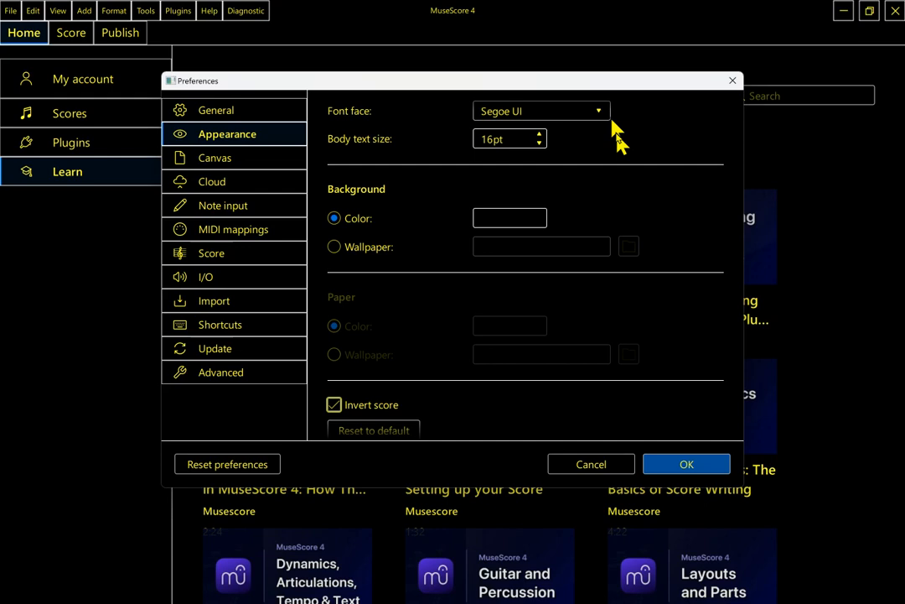
key("Tab")
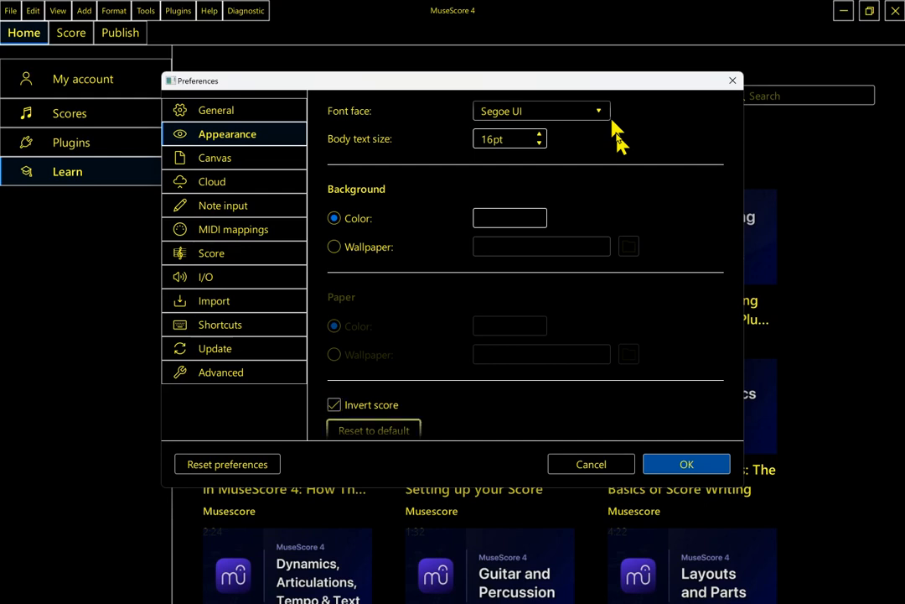
key("shift+Tab")
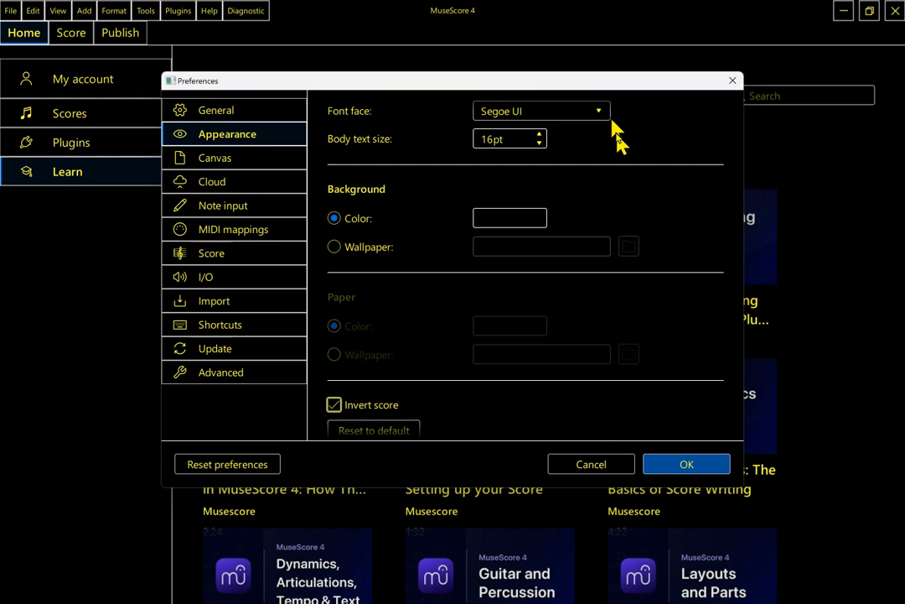
key("Tab")
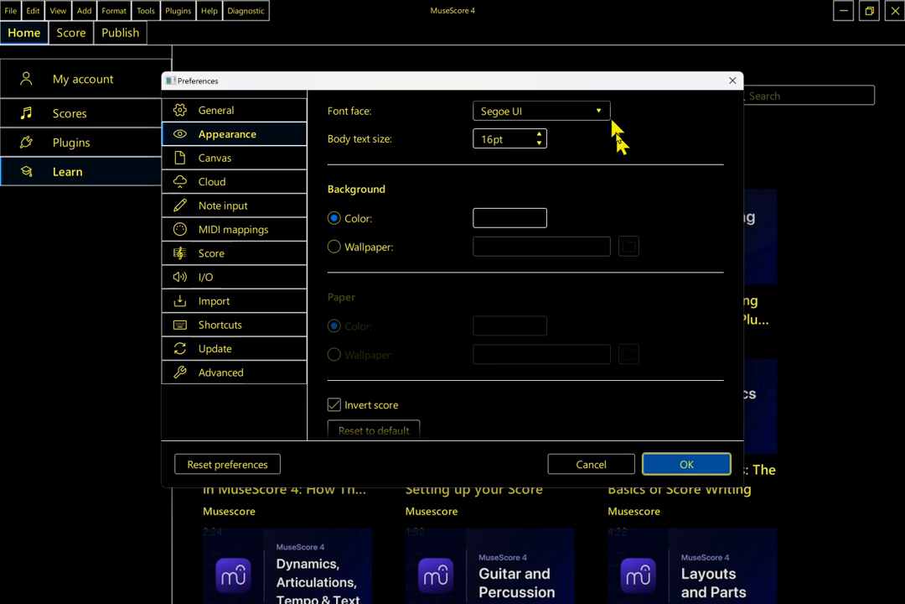
key("Return")
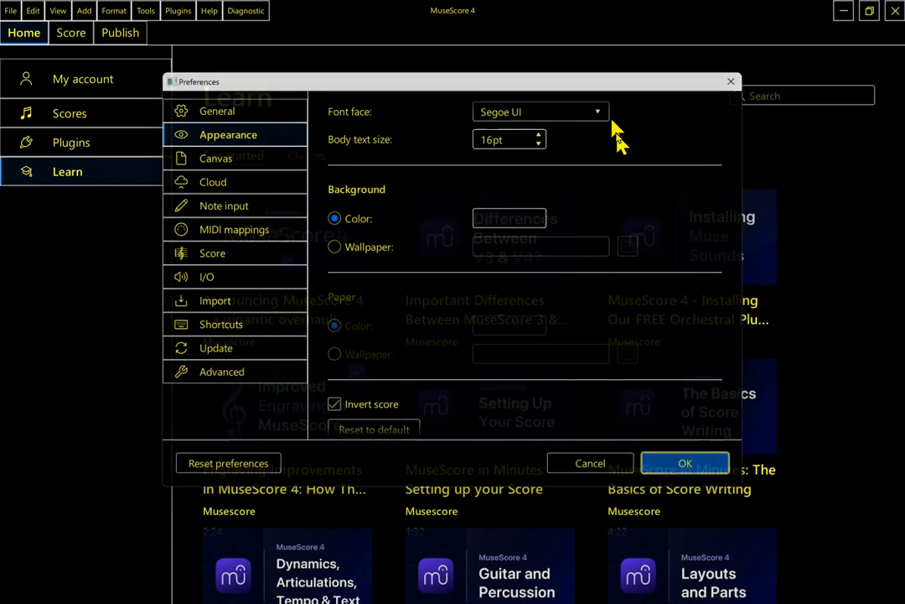